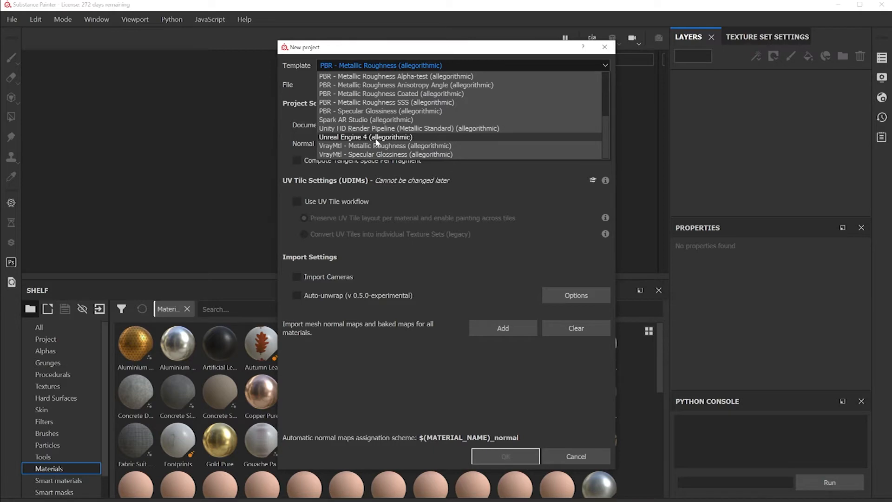
# Choose cycle.fbx from the scenes folder as the mesh for the new PBR - Metallic Roughness project.
pyautogui.moveTo(605, 130); pyautogui.dragTo(598, 48)
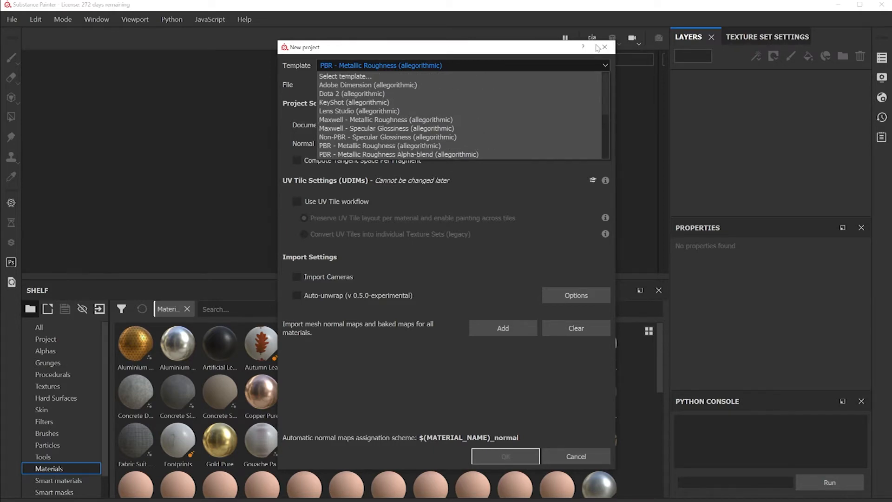
pyautogui.click(295, 71)
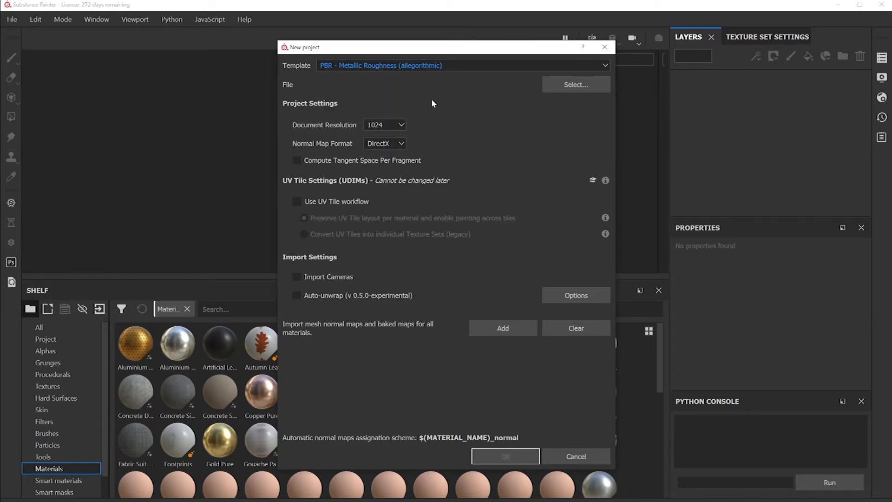
pyautogui.click(569, 85)
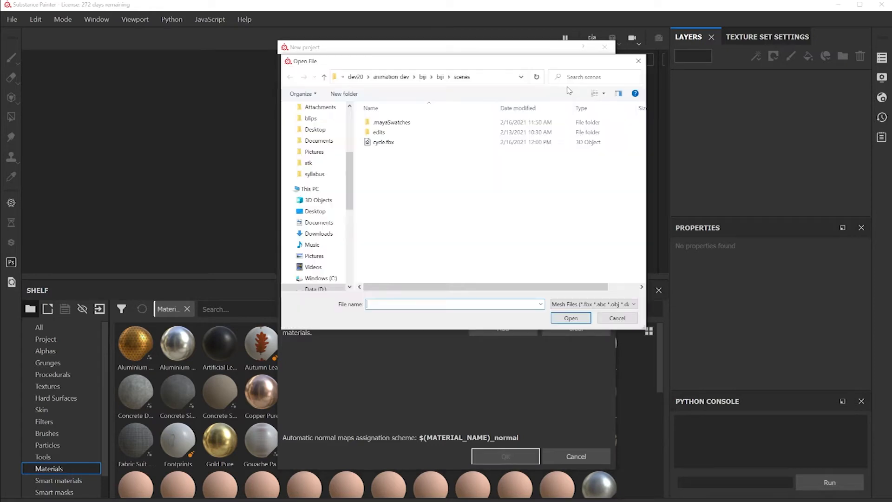
pyautogui.click(386, 142)
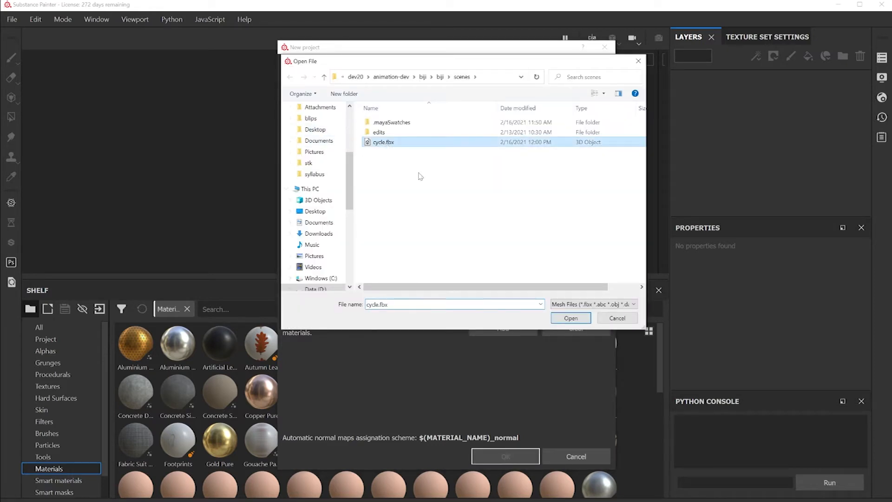
pyautogui.click(569, 318)
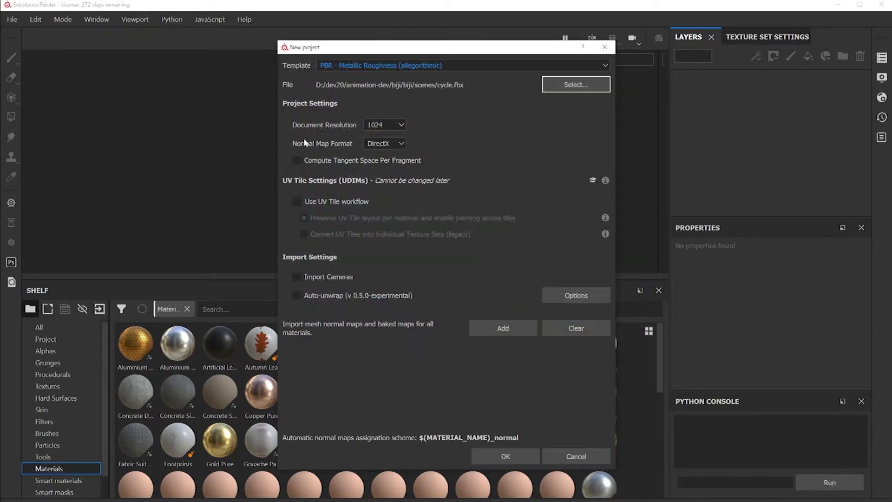
# Set the document resolution to 1024 and create the project.
pyautogui.click(383, 128)
pyautogui.click(441, 131)
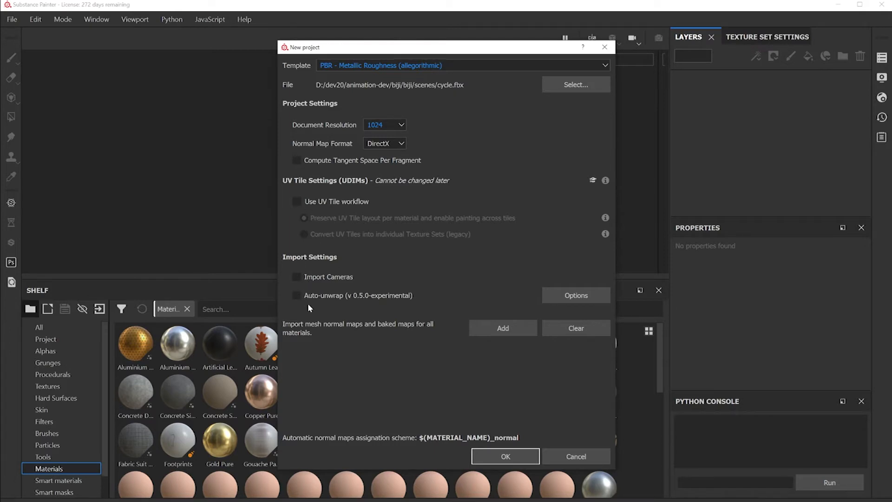
pyautogui.click(375, 295)
pyautogui.click(505, 457)
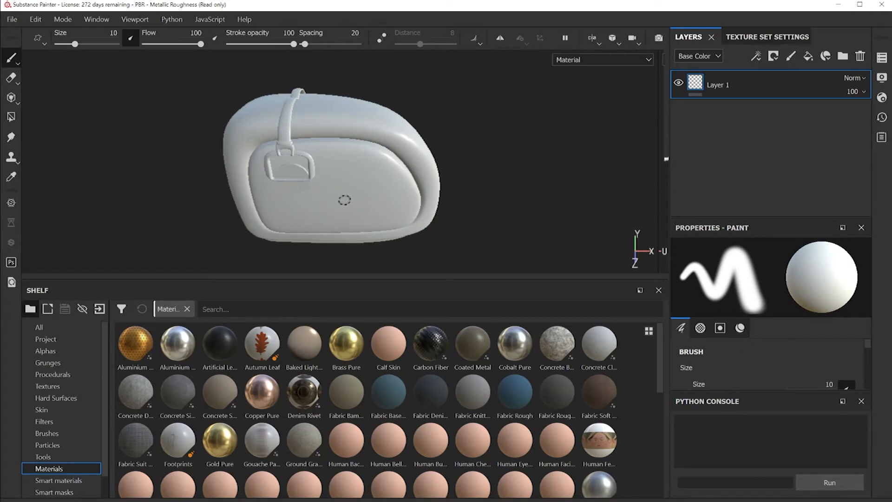
# Inspect the imported tank model from different angles and rotate the environment lighting around it.
pyautogui.moveTo(344, 200)
pyautogui.keyDown('alt'); pyautogui.mouseDown()
pyautogui.moveTo(405, 193)
pyautogui.moveTo(285, 163)
pyautogui.moveTo(341, 213)
pyautogui.moveTo(344, 204)
pyautogui.mouseUp(); pyautogui.keyUp('alt')
pyautogui.moveTo(344, 204)
pyautogui.keyDown('alt'); pyautogui.mouseDown(button='middle')
pyautogui.moveTo(333, 154)
pyautogui.moveTo(377, 210)
pyautogui.moveTo(302, 229)
pyautogui.moveTo(324, 201)
pyautogui.mouseUp(button='middle'); pyautogui.keyUp('alt')
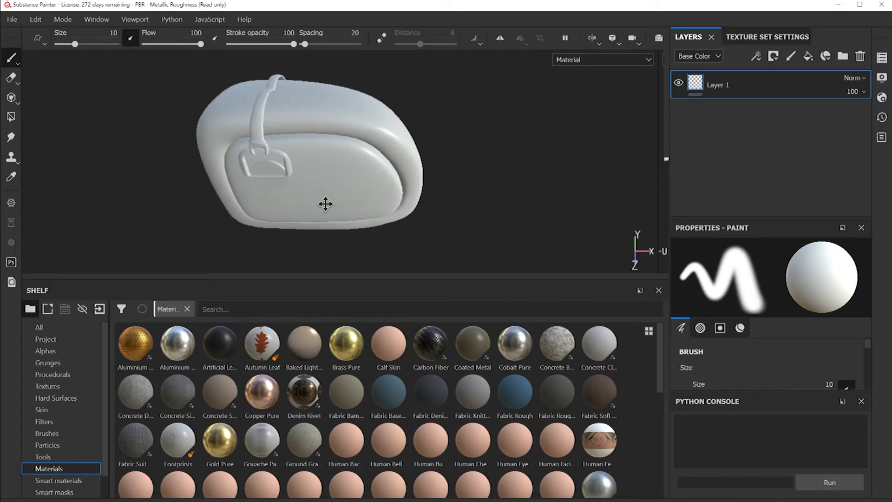
pyautogui.moveTo(339, 206)
pyautogui.keyDown('alt'); pyautogui.mouseDown(button='right')
pyautogui.moveTo(221, 209)
pyautogui.moveTo(410, 195)
pyautogui.moveTo(266, 169)
pyautogui.moveTo(397, 216)
pyautogui.moveTo(388, 160)
pyautogui.mouseUp(button='right'); pyautogui.keyUp('alt')
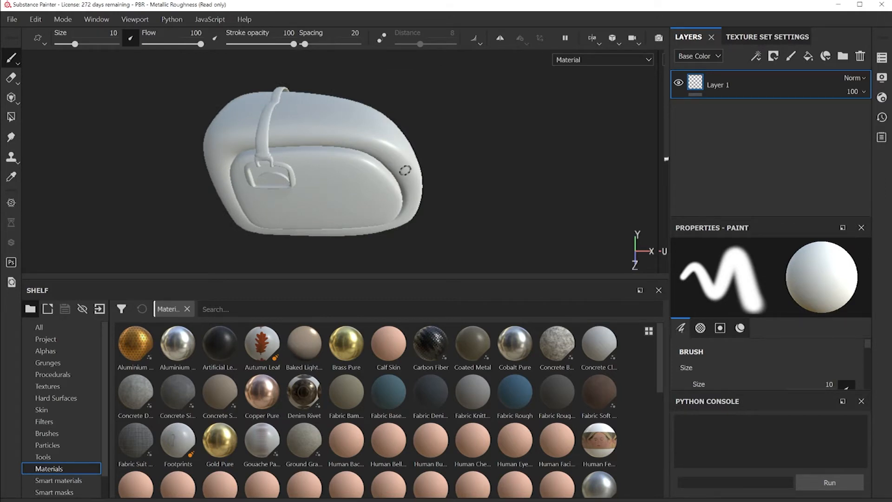
pyautogui.press('shift')
pyautogui.keyDown('shift'); pyautogui.moveTo(405, 170); pyautogui.dragTo(415, 219, button='right'); pyautogui.keyUp('shift')
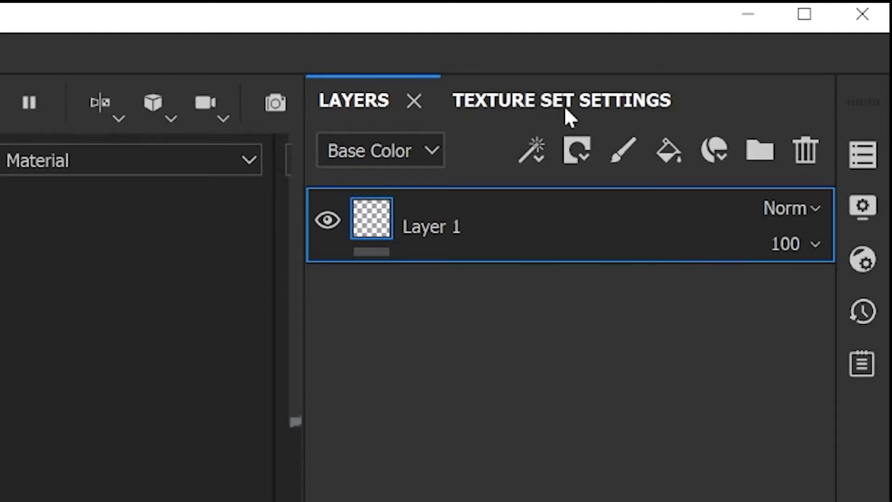
# Open the mesh map baking settings and set the output size to 1024.
pyautogui.click(571, 116)
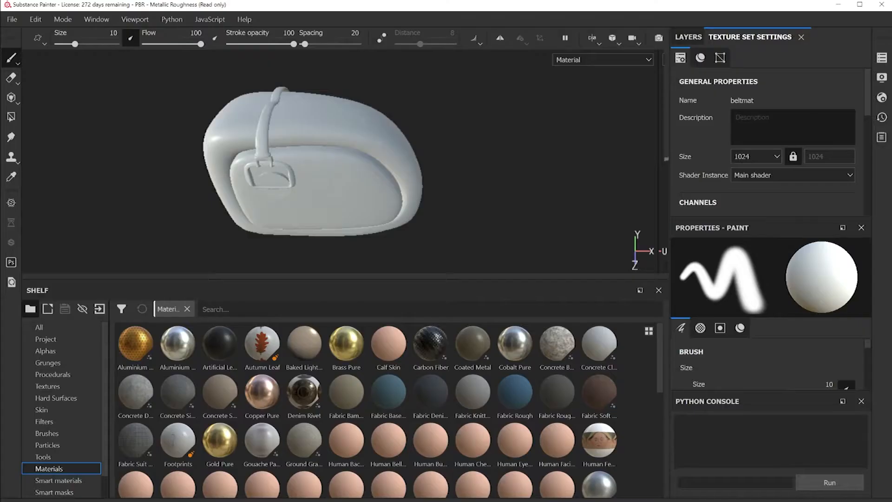
pyautogui.moveTo(867, 105); pyautogui.dragTo(865, 191)
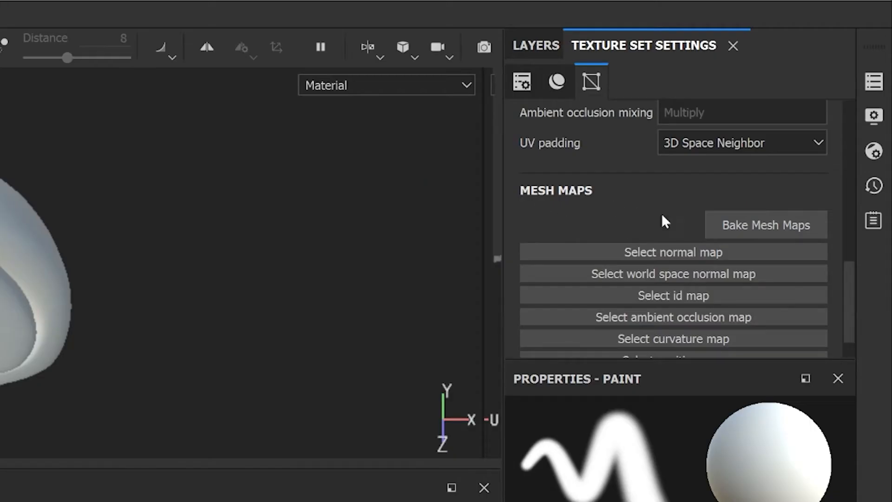
pyautogui.click(772, 231)
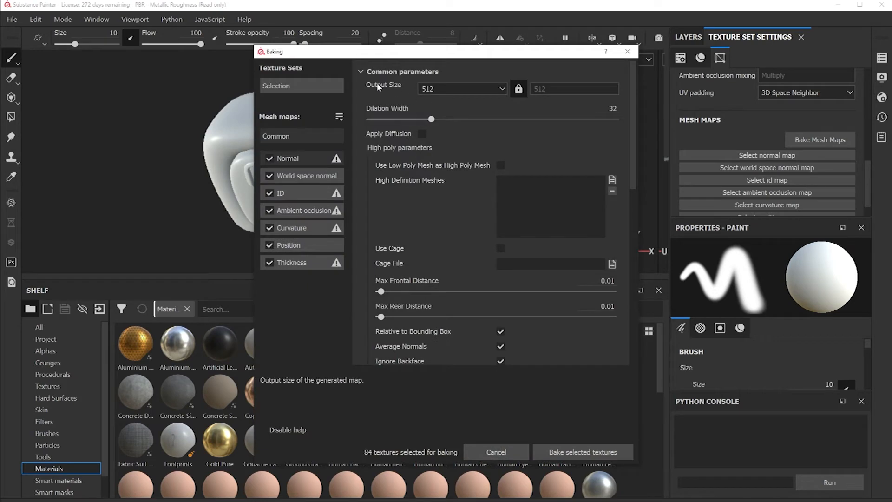
pyautogui.click(445, 90)
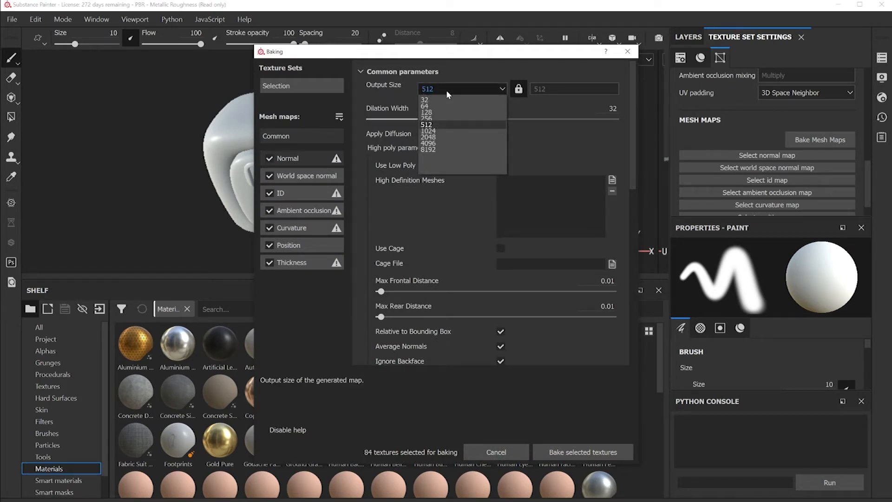
pyautogui.click(436, 131)
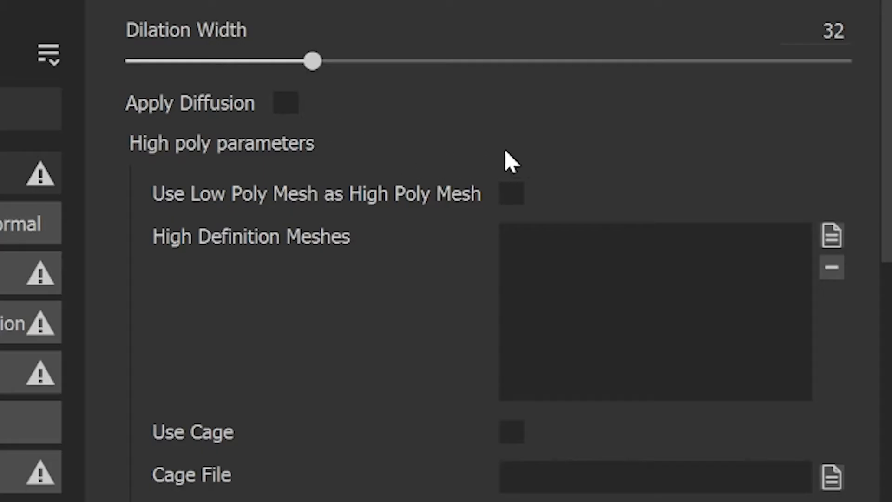
# Use the low poly mesh as the high poly mesh and bake all selected textures.
pyautogui.click(512, 195)
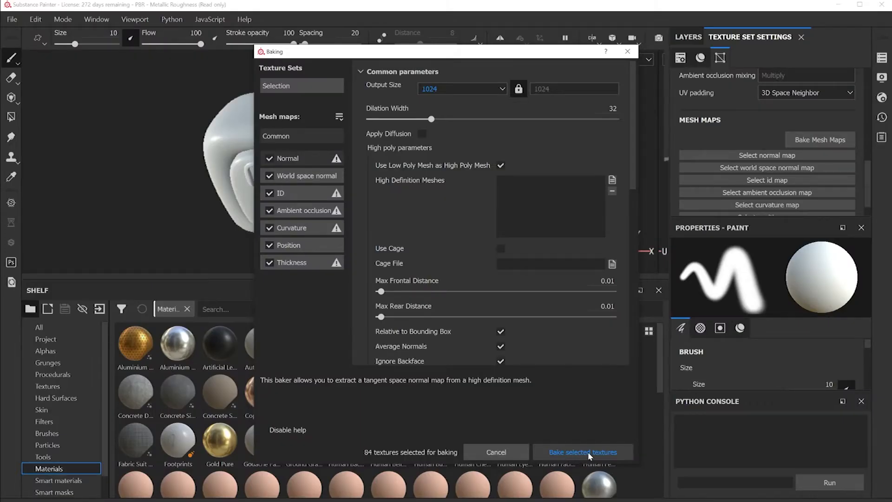
pyautogui.click(587, 451)
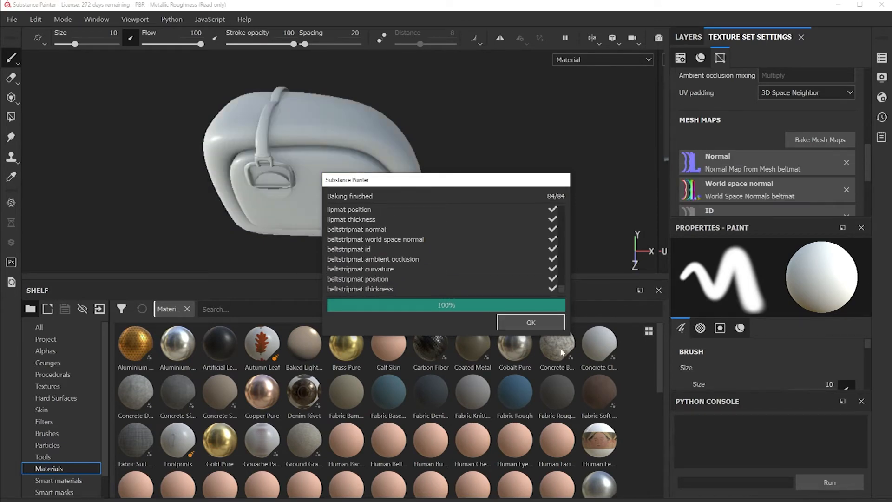
pyautogui.click(529, 323)
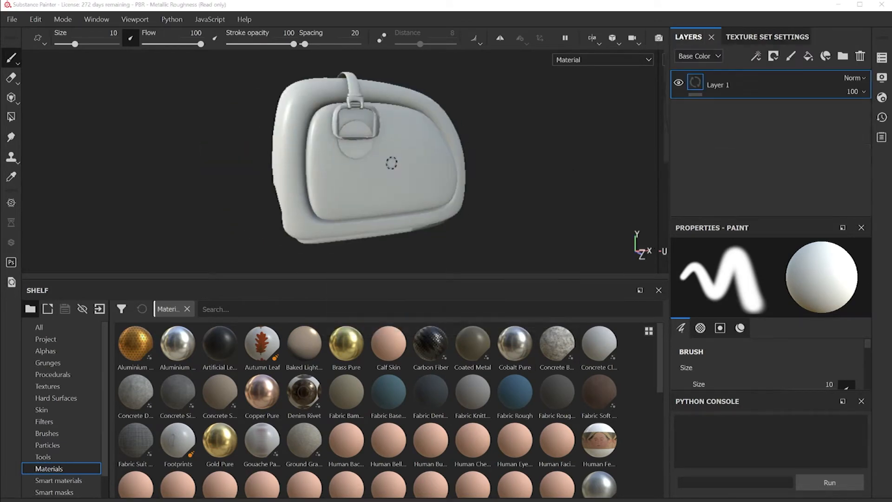
# Show the Texture Set List and place it beside the model so both can be seen.
pyautogui.keyDown('alt'); pyautogui.moveTo(392, 163); pyautogui.dragTo(556, 225); pyautogui.keyUp('alt')
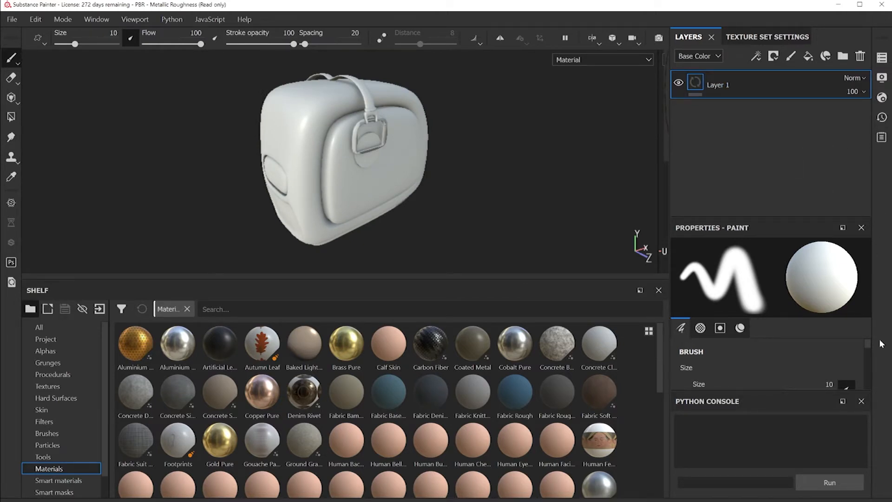
pyautogui.rightClick(876, 293)
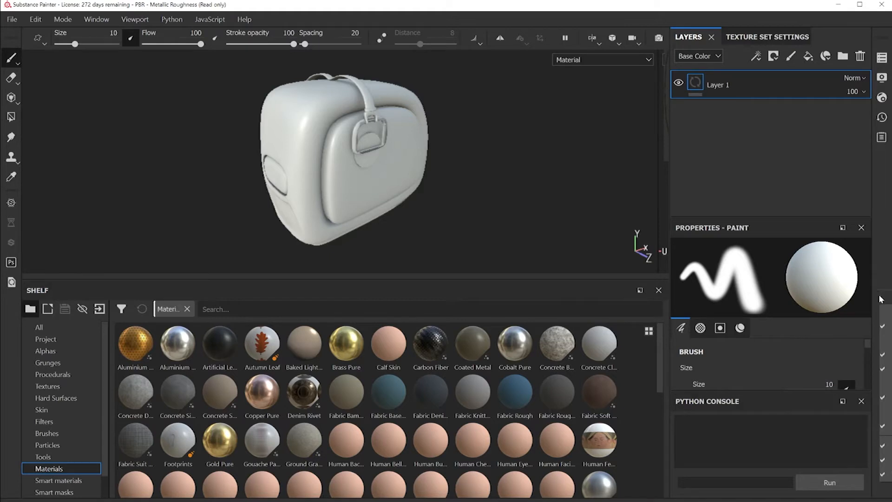
pyautogui.click(889, 411)
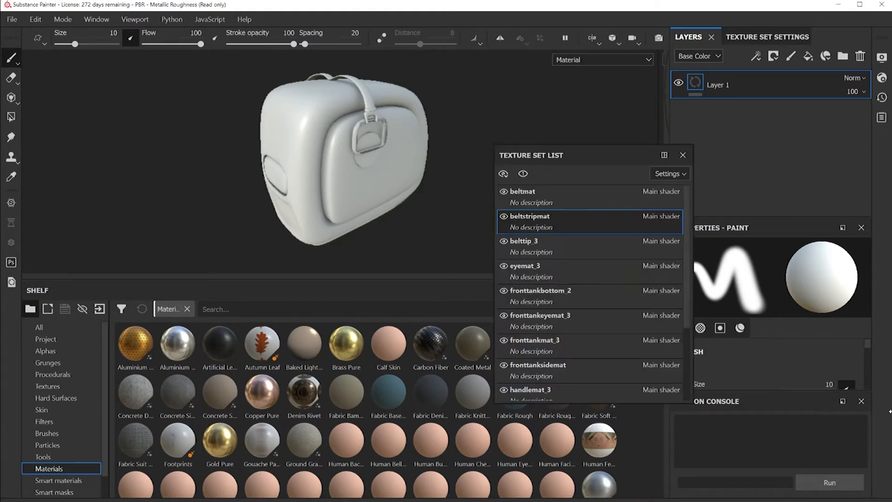
pyautogui.moveTo(542, 155); pyautogui.dragTo(526, 123)
# Go through the texture sets from beltmat to fronttankbottom_2, returning to eyemat_3.
pyautogui.click(507, 159)
pyautogui.click(518, 188)
pyautogui.click(520, 208)
pyautogui.click(524, 230)
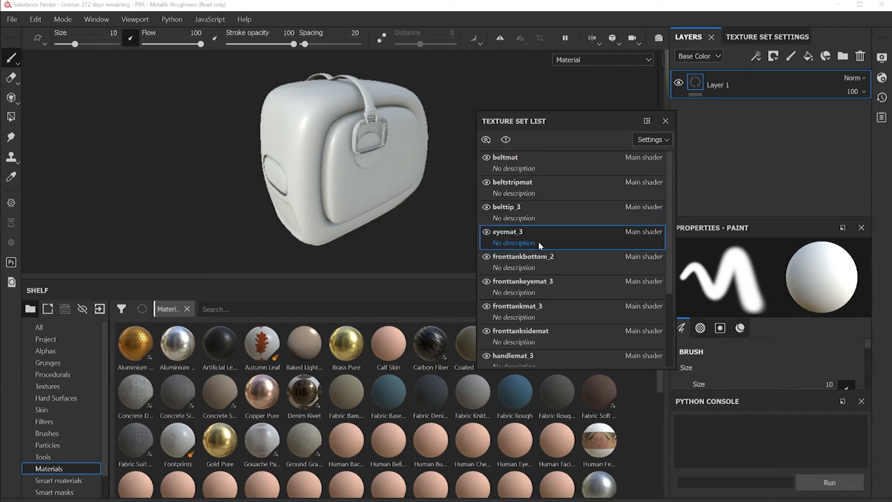
pyautogui.click(519, 257)
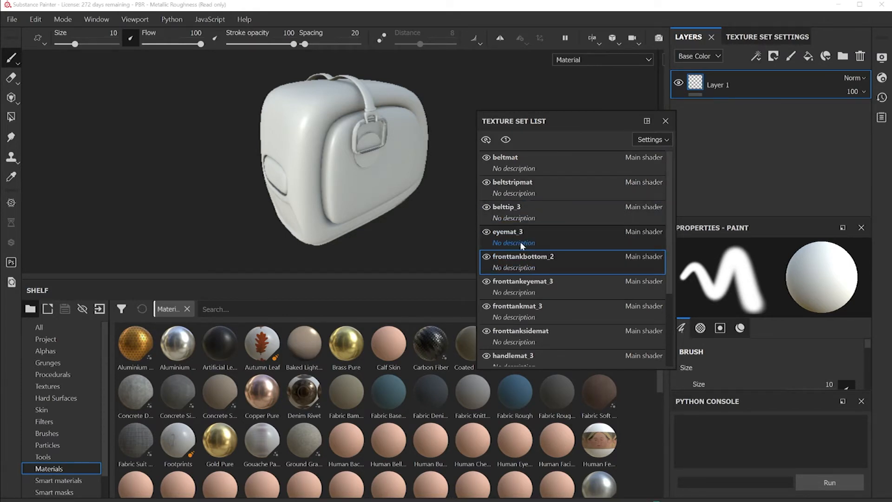
pyautogui.click(519, 238)
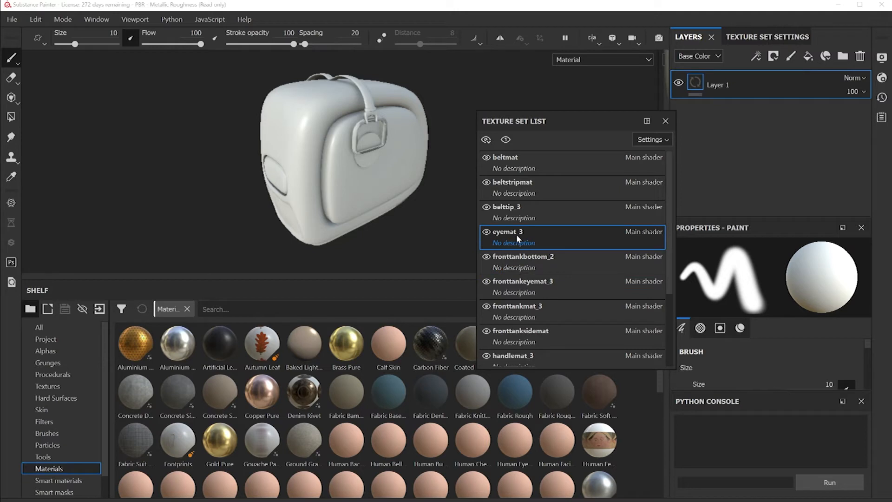
# Toggle the visibility of the eyemat_3, fronttankmat_3 and beltstripmat texture sets to identify the parts they cover.
pyautogui.doubleClick(486, 233)
pyautogui.click(486, 233)
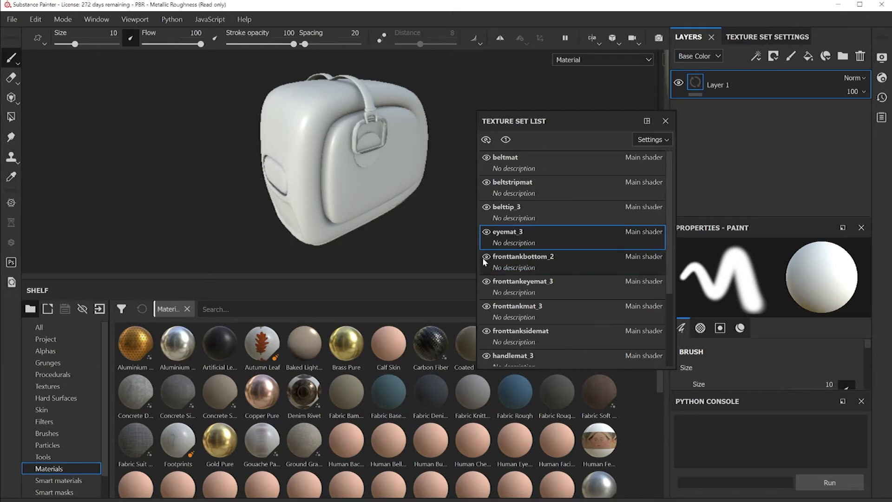
pyautogui.doubleClick(487, 307)
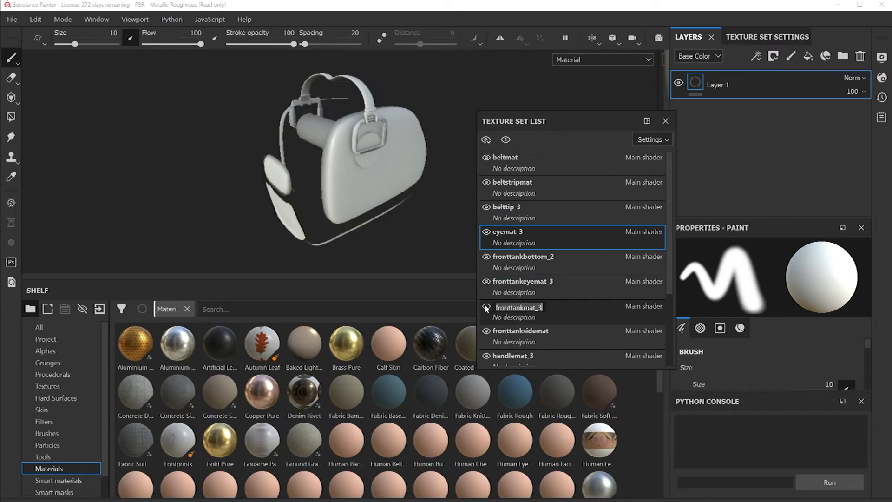
pyautogui.click(486, 307)
pyautogui.click(512, 160)
pyautogui.click(487, 182)
pyautogui.click(486, 182)
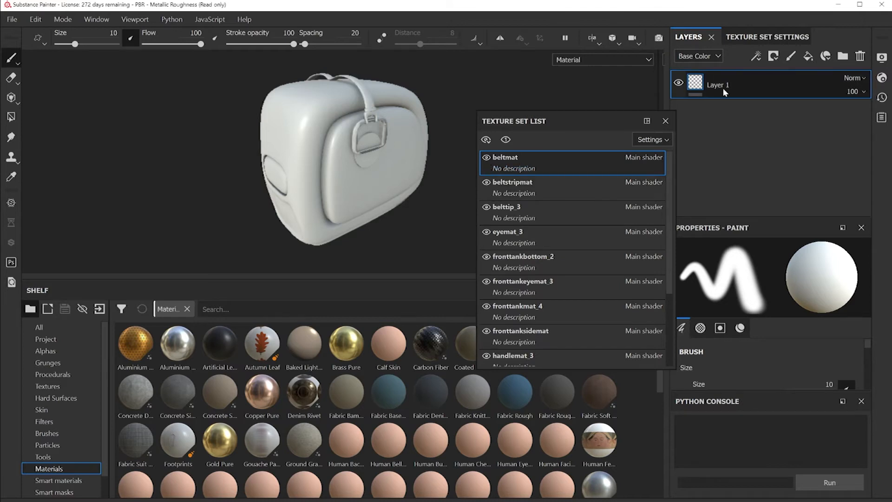
# Check the layer stacks of the texture sets from beltstripmat down to fronttanksidemat.
pyautogui.click(544, 188)
pyautogui.click(531, 217)
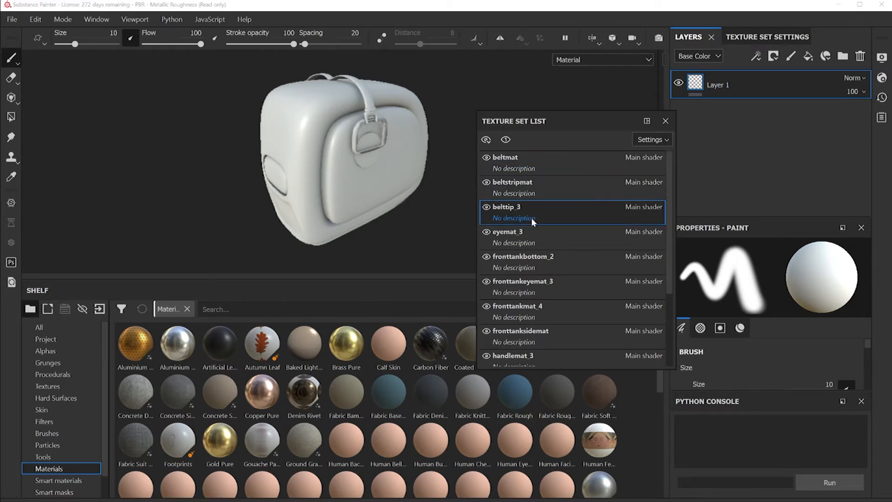
pyautogui.click(531, 234)
pyautogui.click(542, 261)
pyautogui.click(542, 283)
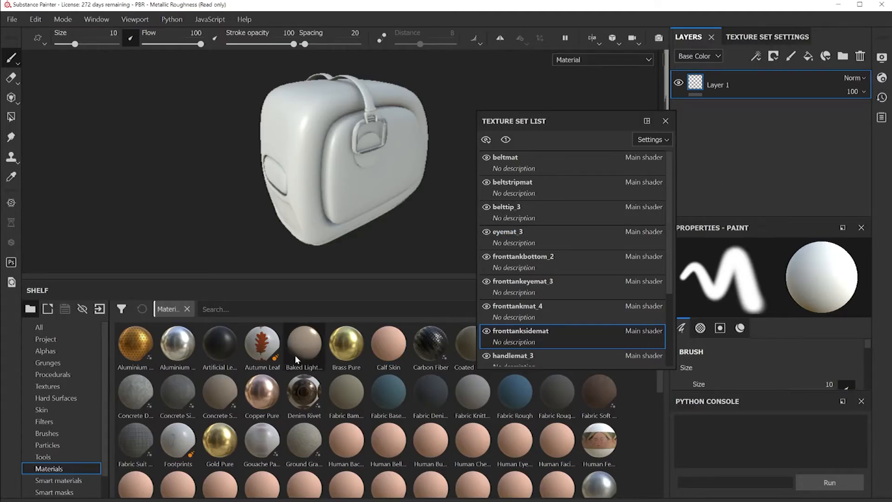
# Apply the Plastic Glossy Pure material to the main tank body.
pyautogui.scroll(-3, 268, 402)
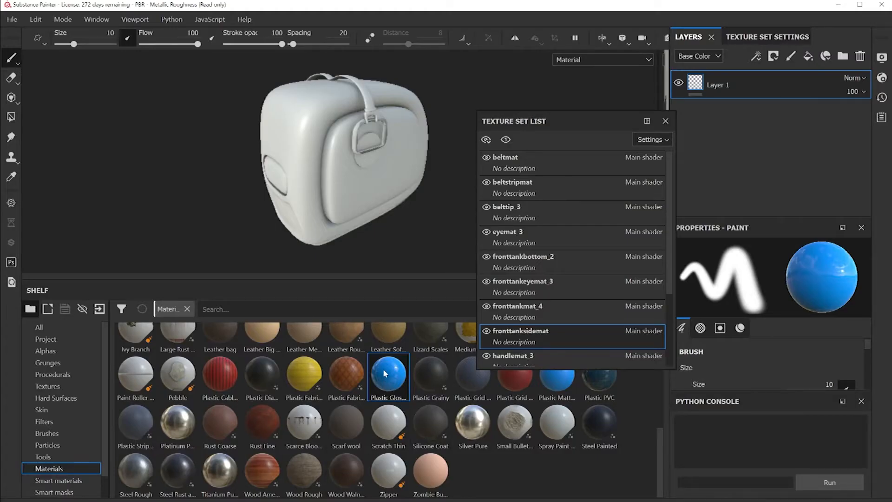
pyautogui.moveTo(386, 372)
pyautogui.mouseDown()
pyautogui.moveTo(299, 164)
pyautogui.moveTo(395, 426)
pyautogui.moveTo(391, 378)
pyautogui.moveTo(291, 171)
pyautogui.moveTo(293, 86)
pyautogui.moveTo(292, 117)
pyautogui.mouseUp()
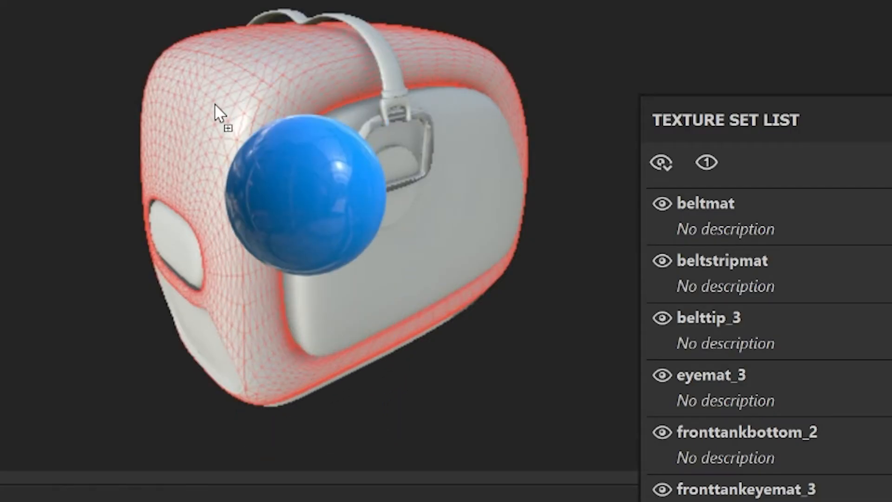
pyautogui.moveTo(215, 111); pyautogui.dragTo(214, 111)
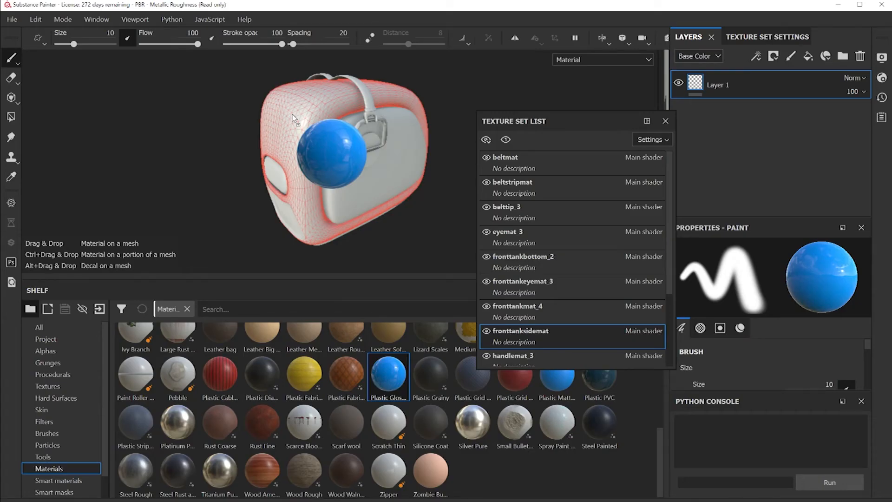
pyautogui.moveTo(293, 118); pyautogui.dragTo(293, 118)
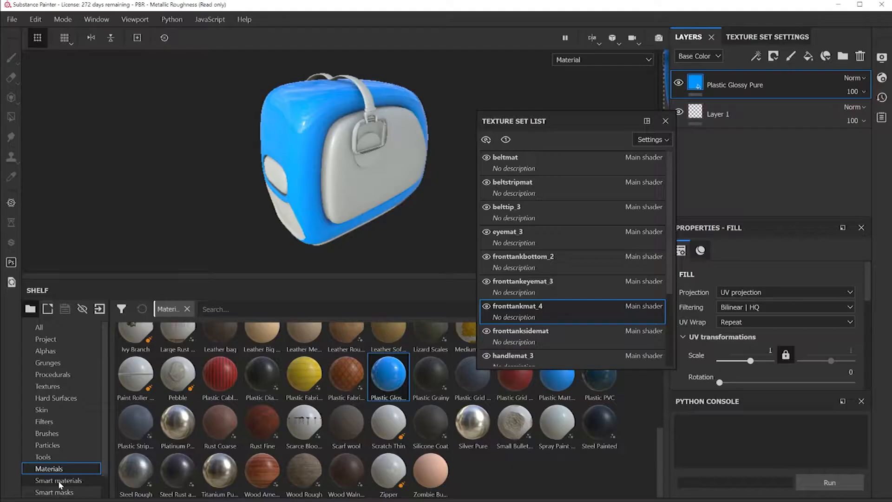
# Apply the Steel Painted Chipped Dirty smart material to the main tank body.
pyautogui.click(110, 462)
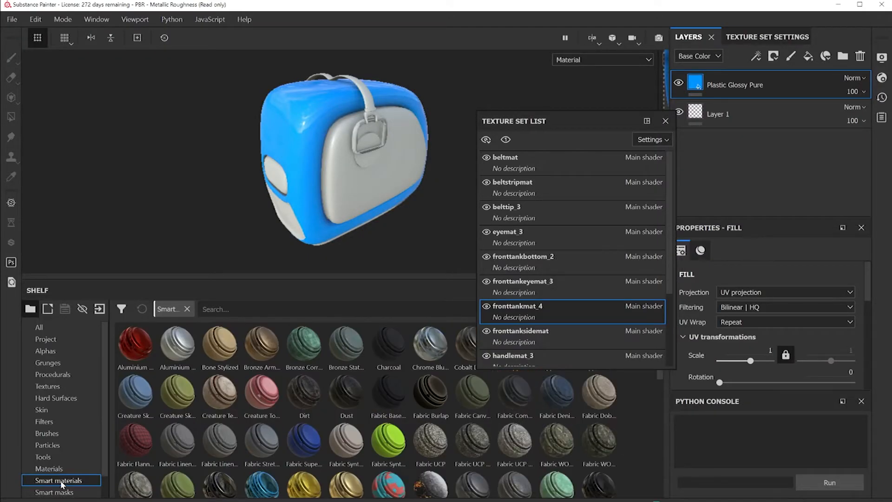
pyautogui.scroll(-10, 648, 399)
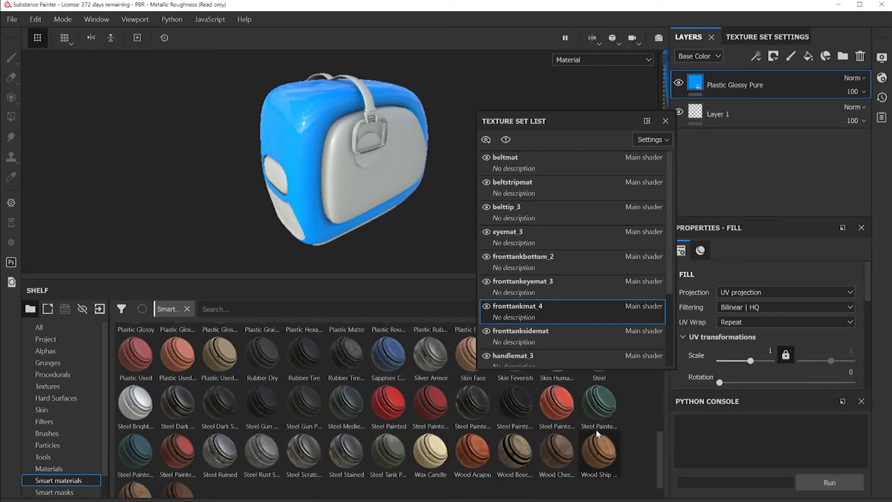
pyautogui.scroll(1, 660, 441)
pyautogui.moveTo(430, 418)
pyautogui.mouseDown()
pyautogui.moveTo(288, 249)
pyautogui.moveTo(279, 158)
pyautogui.moveTo(292, 136)
pyautogui.mouseUp()
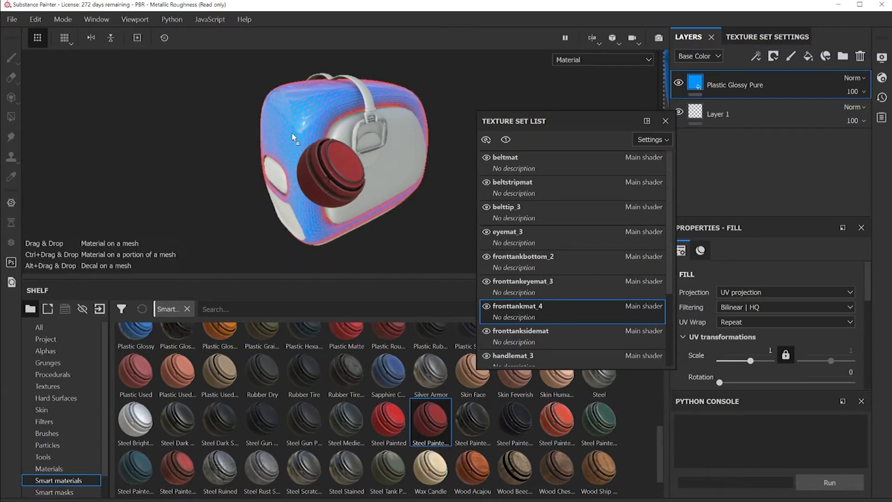
pyautogui.moveTo(292, 136); pyautogui.dragTo(291, 132)
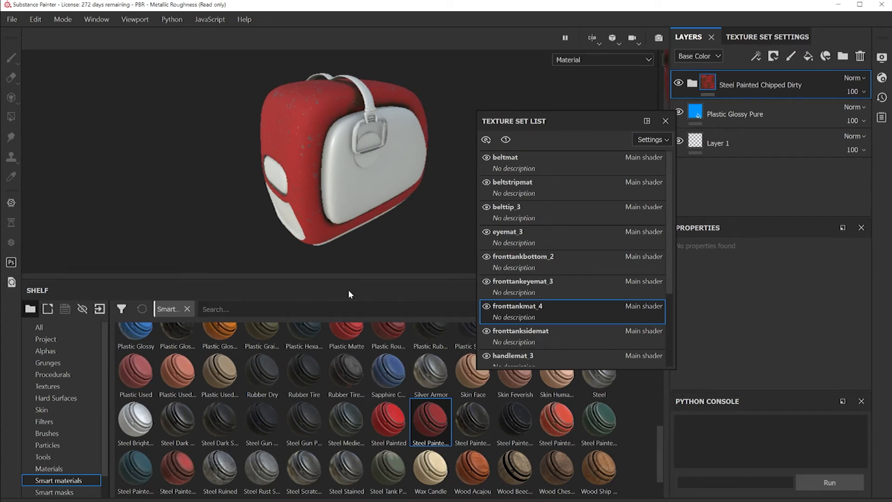
# Apply a worn orange smart material to the tank's side panel and the Chrome Blue smart material to the front headlight.
pyautogui.scroll(6, 260, 385)
pyautogui.scroll(-6, 250, 390)
pyautogui.moveTo(224, 335); pyautogui.dragTo(342, 165)
pyautogui.scroll(8, 298, 395)
pyautogui.moveTo(430, 339); pyautogui.dragTo(276, 176)
# Apply dark smart materials to the strap over the tank and to its buckle.
pyautogui.scroll(1, 422, 409)
pyautogui.moveTo(571, 121); pyautogui.dragTo(596, 131)
pyautogui.scroll(-4, 408, 399)
pyautogui.moveTo(388, 386); pyautogui.dragTo(363, 86)
pyautogui.keyDown('alt'); pyautogui.moveTo(334, 186); pyautogui.dragTo(371, 191); pyautogui.keyUp('alt')
pyautogui.scroll(5, 367, 158)
pyautogui.moveTo(473, 338); pyautogui.dragTo(348, 142)
pyautogui.moveTo(473, 338); pyautogui.dragTo(370, 119)
pyautogui.moveTo(390, 434); pyautogui.dragTo(369, 106)
# Apply the Plastic Dirty Scratched smart material to the tank's lower front panel.
pyautogui.scroll(-3, 362, 153)
pyautogui.keyDown('alt'); pyautogui.moveTo(362, 195); pyautogui.dragTo(312, 200); pyautogui.keyUp('alt')
pyautogui.scroll(-1, 464, 408)
pyautogui.moveTo(513, 394); pyautogui.dragTo(297, 240)
pyautogui.moveTo(292, 237)
pyautogui.keyDown('alt'); pyautogui.mouseDown()
pyautogui.moveTo(281, 227)
pyautogui.moveTo(332, 221)
pyautogui.mouseUp(); pyautogui.keyUp('alt')
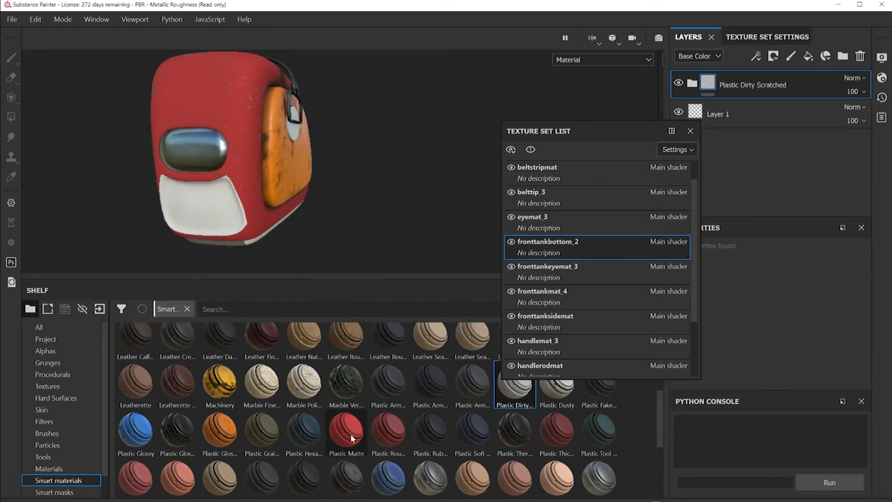
# Cover the lower front panel with the Plastic Matte smart material and further red smart materials.
pyautogui.moveTo(356, 433); pyautogui.dragTo(205, 207)
pyautogui.scroll(-3, 485, 446)
pyautogui.scroll(1, 478, 441)
pyautogui.moveTo(432, 426); pyautogui.dragTo(206, 209)
pyautogui.moveTo(556, 426); pyautogui.dragTo(243, 225)
pyautogui.scroll(2, 244, 223)
pyautogui.keyDown('alt'); pyautogui.moveTo(251, 232); pyautogui.dragTo(200, 232); pyautogui.keyUp('alt')
# Try the Steel Painted Scraped Dirty smart material on the main tank body and delete its layer.
pyautogui.scroll(-3, 260, 209)
pyautogui.moveTo(552, 427); pyautogui.dragTo(222, 116)
pyautogui.keyDown('alt'); pyautogui.moveTo(223, 140); pyautogui.dragTo(237, 151); pyautogui.keyUp('alt')
pyautogui.moveTo(594, 131); pyautogui.dragTo(474, 97)
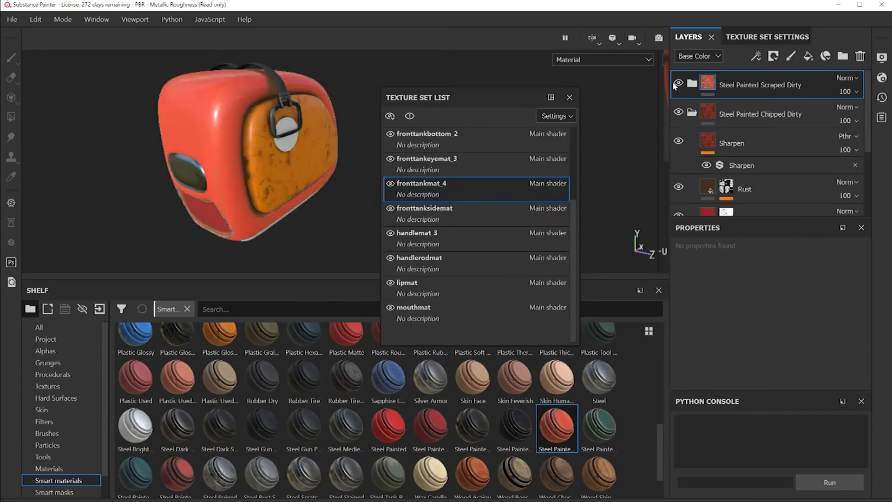
pyautogui.click(860, 56)
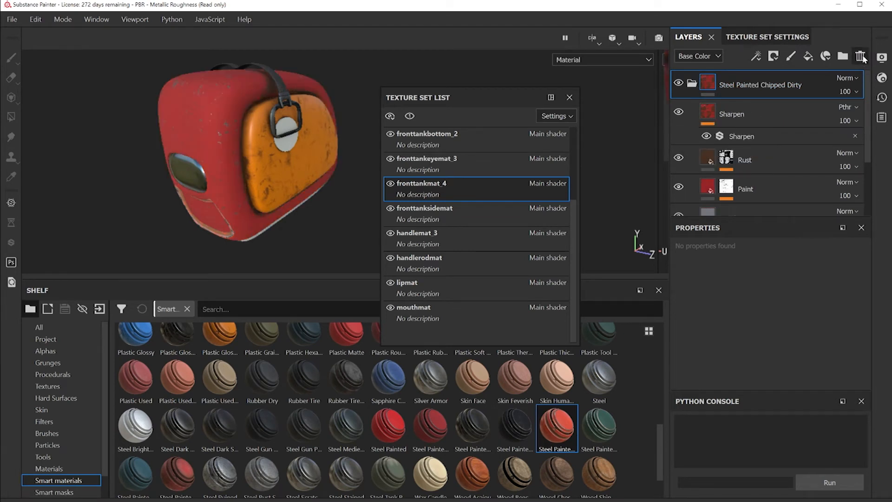
# Toggle the visibility of the Steel Painted Chipped Dirty layer for comparison and close the texture set list.
pyautogui.click(678, 83)
pyautogui.click(679, 82)
pyautogui.click(678, 82)
pyautogui.click(679, 83)
pyautogui.click(569, 98)
# Examine the applied materials on the tank's top and side from several angles.
pyautogui.scroll(-4, 343, 142)
pyautogui.scroll(3, 343, 142)
pyautogui.moveTo(342, 142)
pyautogui.keyDown('alt'); pyautogui.mouseDown()
pyautogui.moveTo(287, 159)
pyautogui.moveTo(343, 151)
pyautogui.mouseUp(); pyautogui.keyUp('alt')
pyautogui.keyDown('alt'); pyautogui.moveTo(343, 151); pyautogui.dragTo(409, 213, button='middle'); pyautogui.keyUp('alt')
pyautogui.keyDown('alt'); pyautogui.moveTo(410, 214); pyautogui.dragTo(386, 190); pyautogui.keyUp('alt')
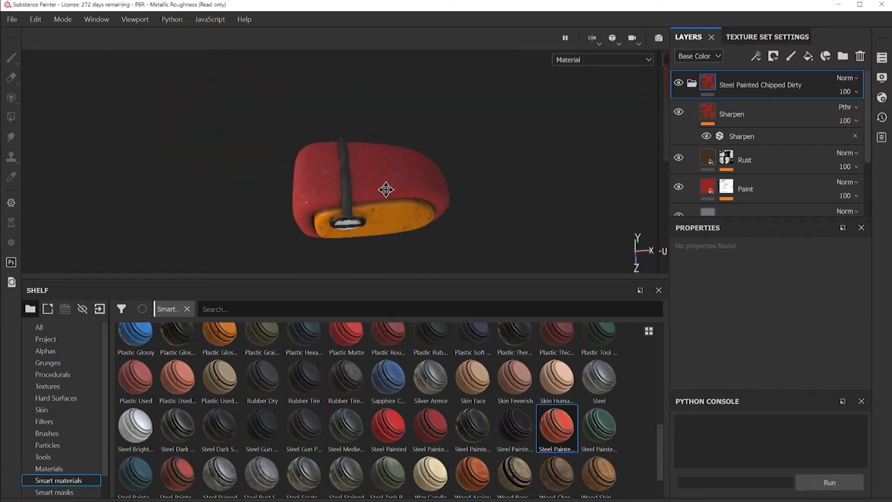
pyautogui.keyDown('alt'); pyautogui.moveTo(386, 189); pyautogui.dragTo(375, 156, button='middle'); pyautogui.keyUp('alt')
pyautogui.scroll(4, 376, 155)
pyautogui.keyDown('alt'); pyautogui.moveTo(382, 159); pyautogui.dragTo(342, 145); pyautogui.keyUp('alt')
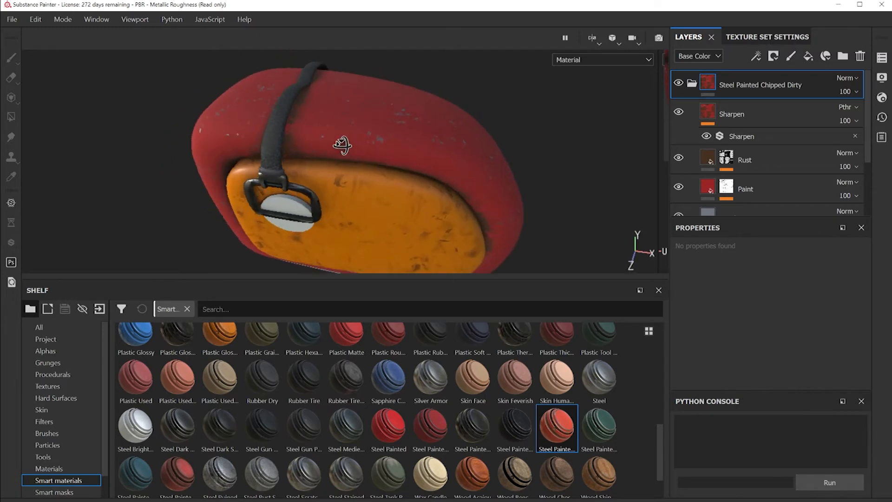
# Collapse the Steel Painted Chipped Dirty folder and move the Plastic Glossy Pure layer above it.
pyautogui.click(691, 84)
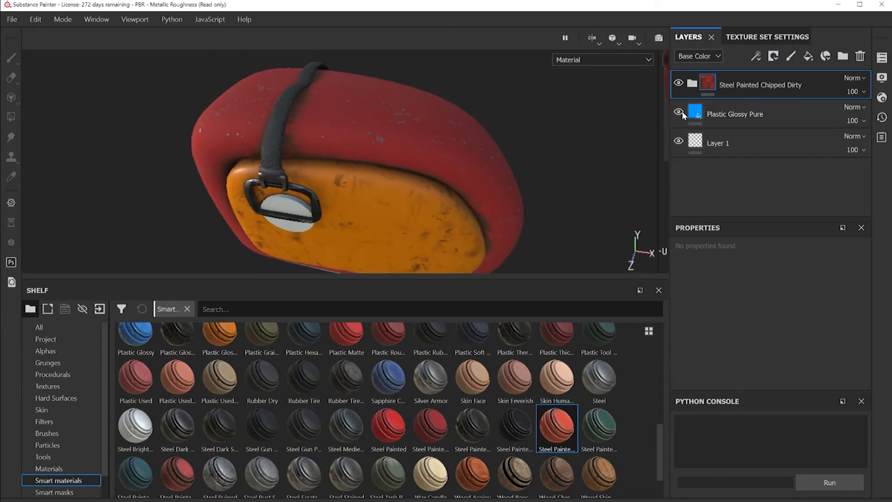
pyautogui.moveTo(743, 113); pyautogui.dragTo(718, 72)
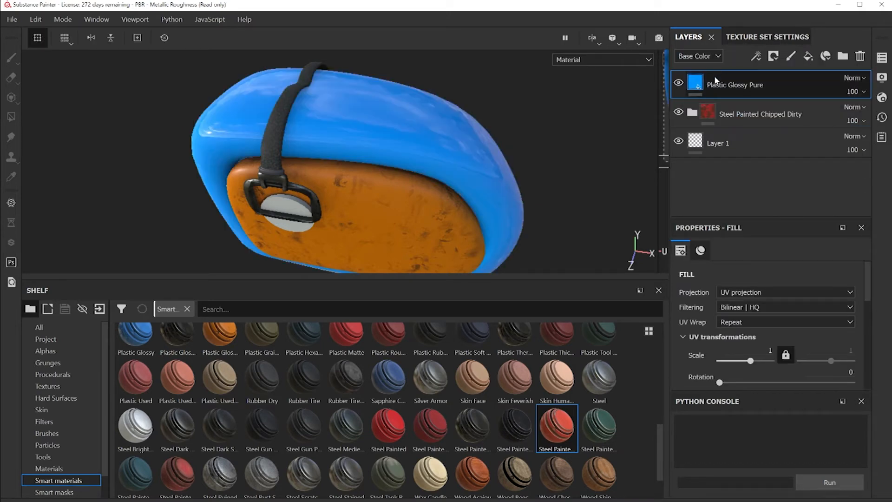
pyautogui.scroll(3, 377, 156)
pyautogui.scroll(-4, 378, 156)
pyautogui.scroll(1, 377, 156)
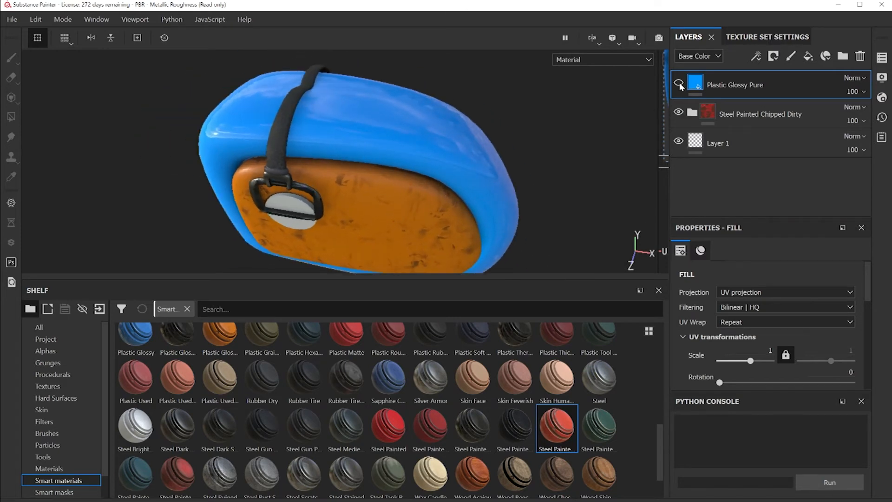
# Toggle the Plastic Glossy Pure layer's visibility to compare the materials and add a black mask to that layer.
pyautogui.click(680, 84)
pyautogui.keyDown('alt'); pyautogui.moveTo(503, 149); pyautogui.dragTo(454, 155); pyautogui.keyUp('alt')
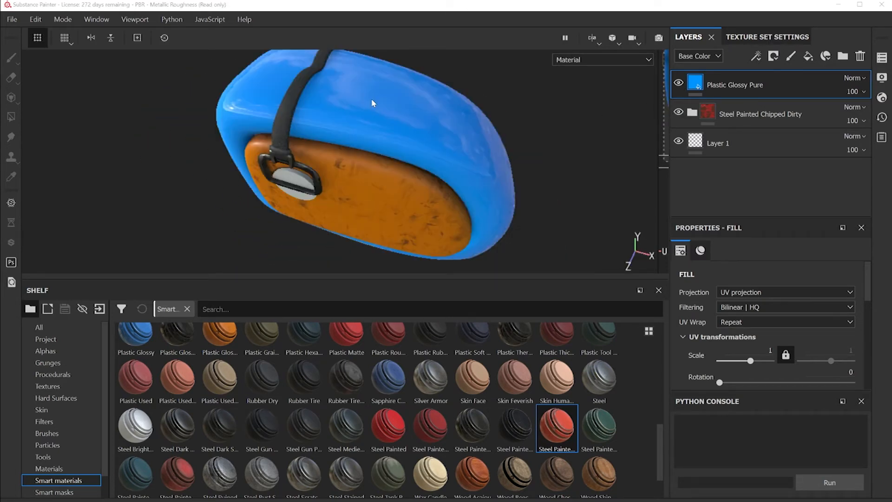
pyautogui.click(678, 85)
pyautogui.click(678, 85)
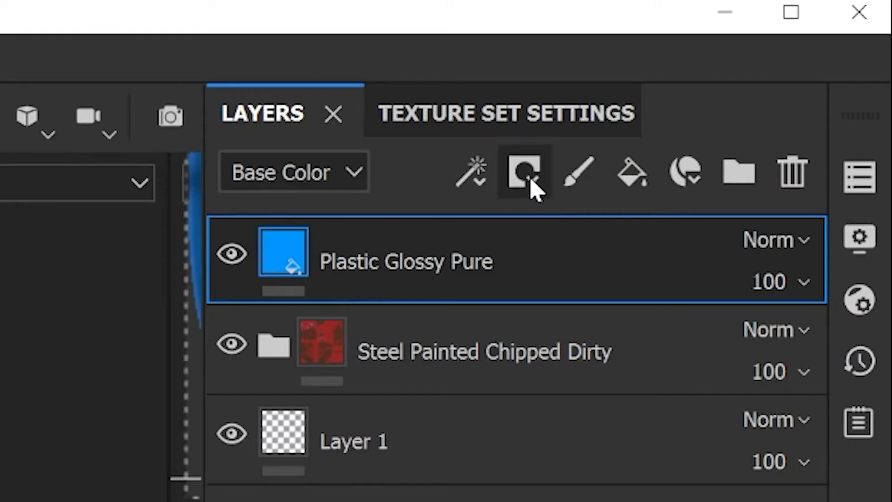
pyautogui.click(773, 57)
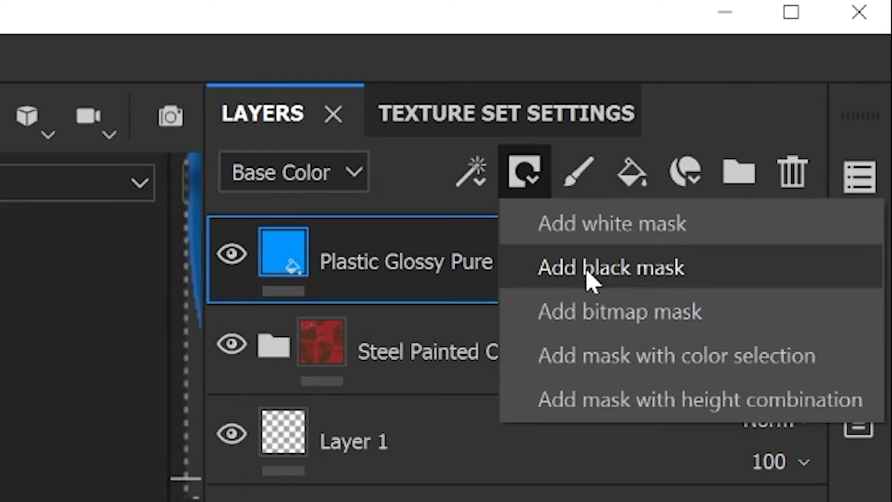
pyautogui.click(659, 271)
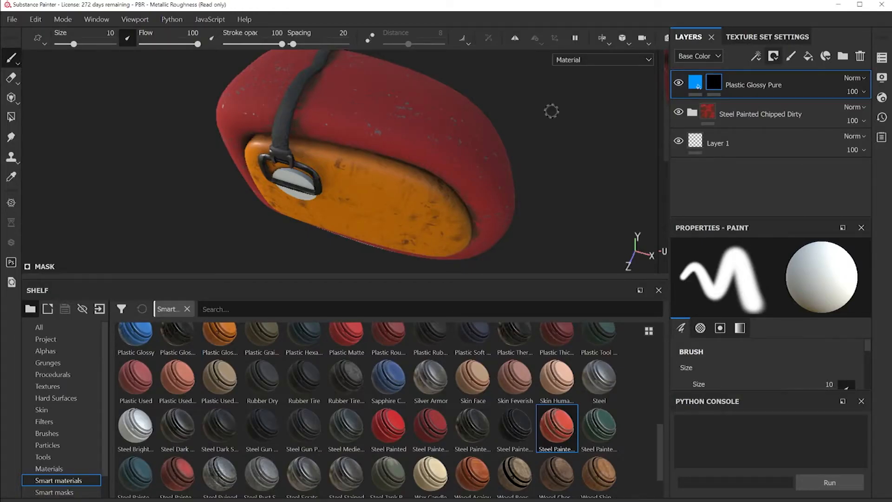
# Replace the Plastic Glossy Pure layer's black mask with a white mask, and switch it back to a black mask.
pyautogui.rightClick(774, 84)
pyautogui.click(734, 82)
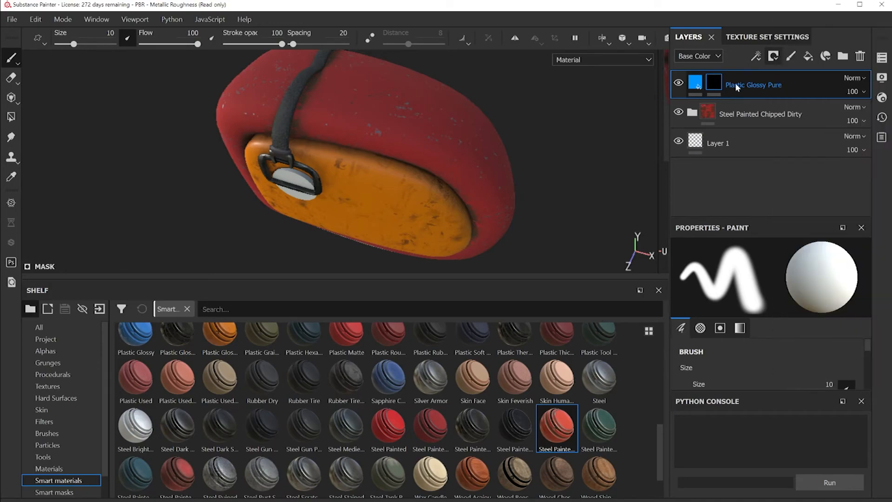
pyautogui.click(773, 58)
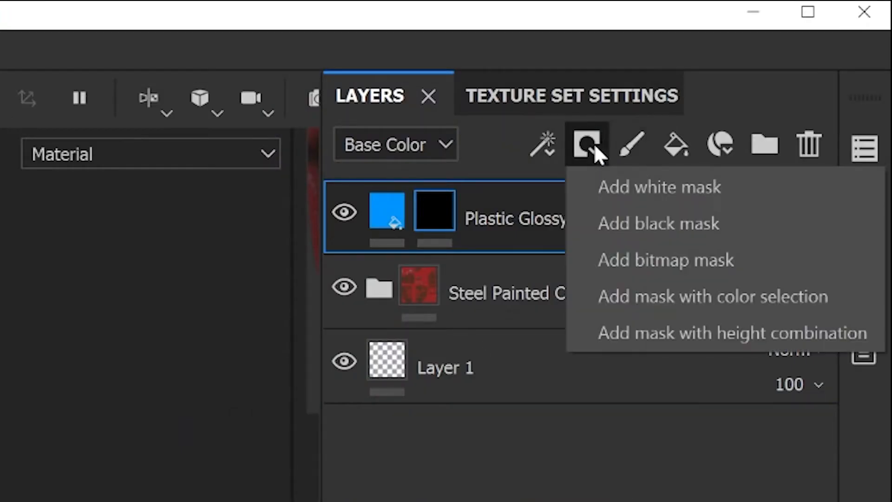
pyautogui.click(635, 190)
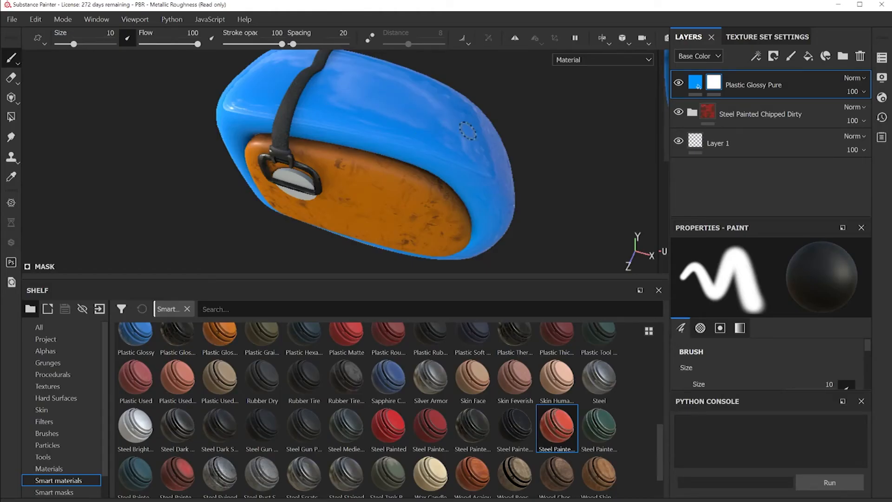
pyautogui.click(773, 56)
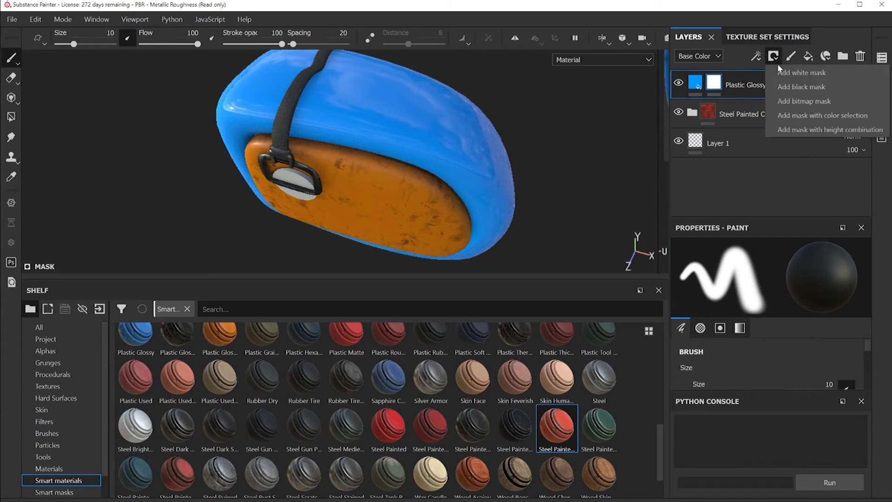
pyautogui.click(800, 86)
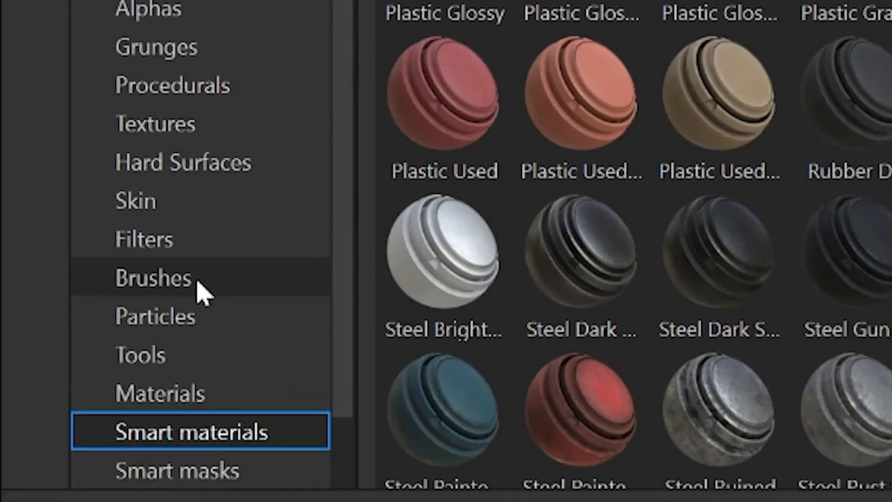
# Paint a patch on the layer's mask with the Basic Hard brush to reveal blue on the tank's upper surface.
pyautogui.click(201, 290)
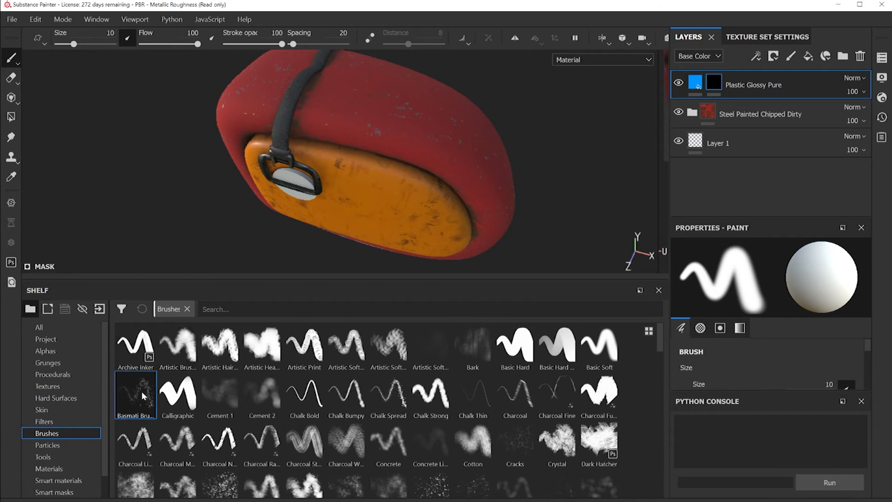
pyautogui.click(141, 391)
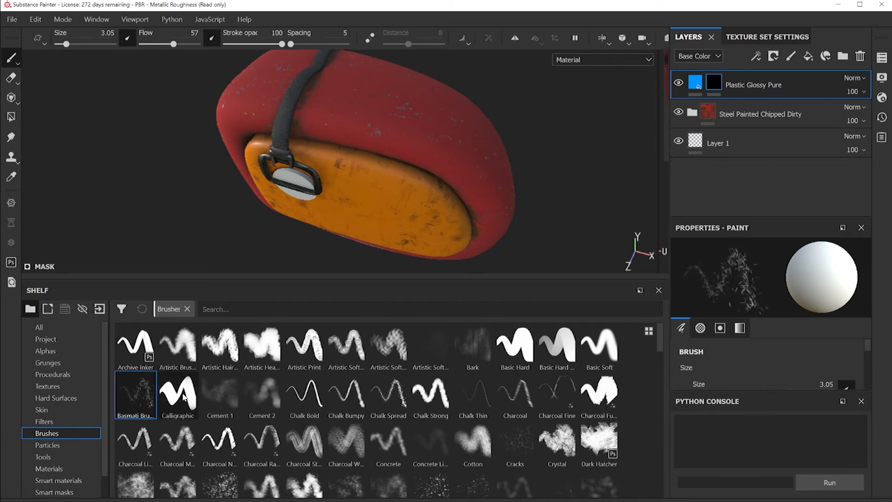
pyautogui.moveTo(184, 396)
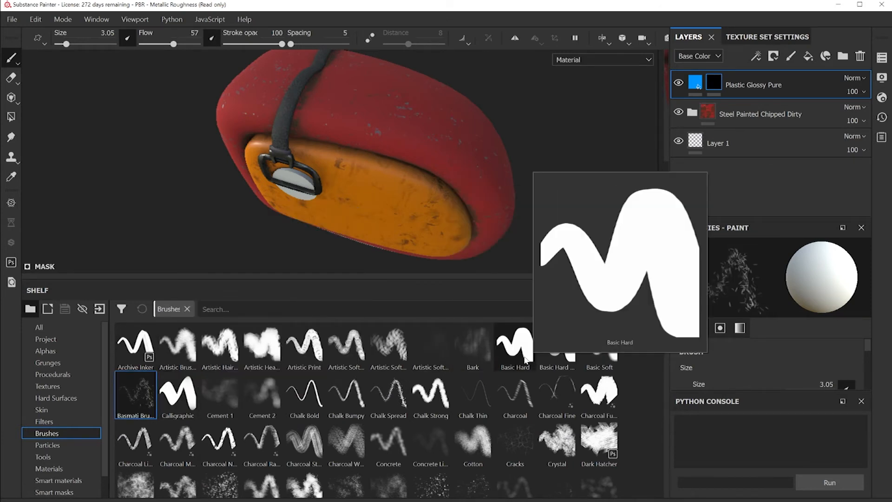
pyautogui.click(521, 357)
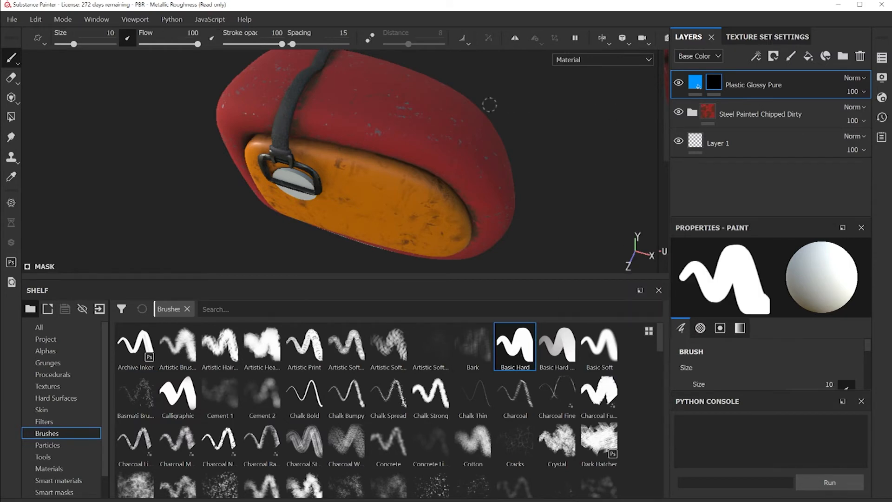
pyautogui.moveTo(379, 104)
pyautogui.mouseDown()
pyautogui.moveTo(427, 111)
pyautogui.moveTo(411, 135)
pyautogui.moveTo(434, 134)
pyautogui.moveTo(459, 152)
pyautogui.moveTo(360, 123)
pyautogui.moveTo(402, 139)
pyautogui.moveTo(332, 91)
pyautogui.moveTo(404, 80)
pyautogui.moveTo(425, 97)
pyautogui.mouseUp()
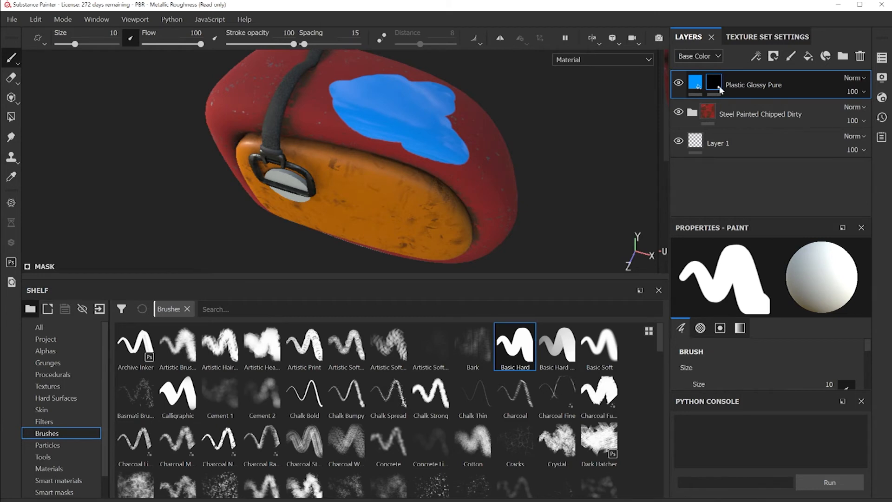
# Invert the brush color to black and paint over the blue patch on the mask.
pyautogui.click(699, 84)
pyautogui.moveTo(705, 116)
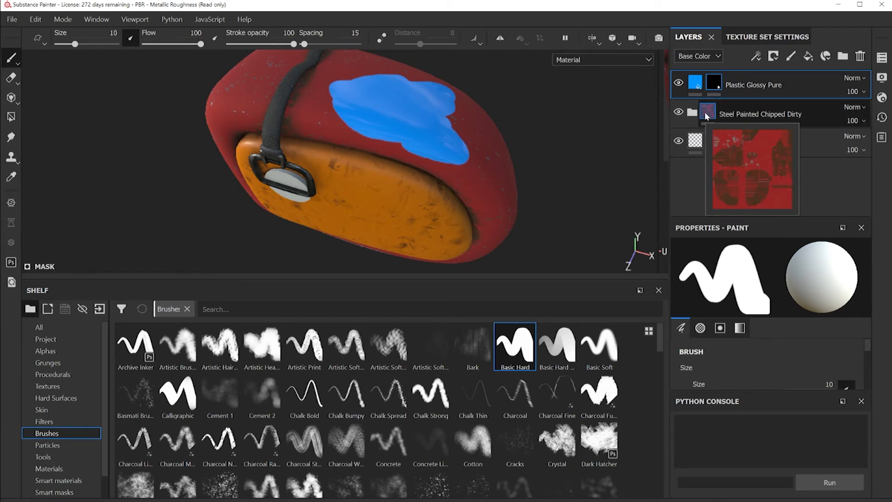
pyautogui.moveTo(696, 86)
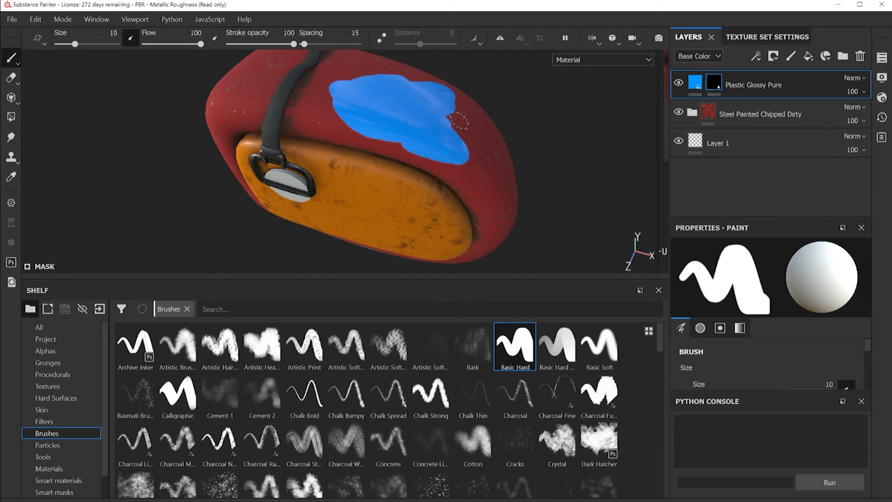
pyautogui.press('x')
pyautogui.moveTo(457, 120)
pyautogui.mouseDown()
pyautogui.moveTo(395, 113)
pyautogui.moveTo(455, 139)
pyautogui.moveTo(429, 149)
pyautogui.moveTo(390, 141)
pyautogui.mouseUp()
pyautogui.moveTo(471, 154)
pyautogui.mouseDown()
pyautogui.moveTo(346, 119)
pyautogui.moveTo(371, 111)
pyautogui.moveTo(332, 93)
pyautogui.moveTo(394, 93)
pyautogui.moveTo(367, 89)
pyautogui.moveTo(337, 87)
pyautogui.moveTo(420, 100)
pyautogui.mouseUp()
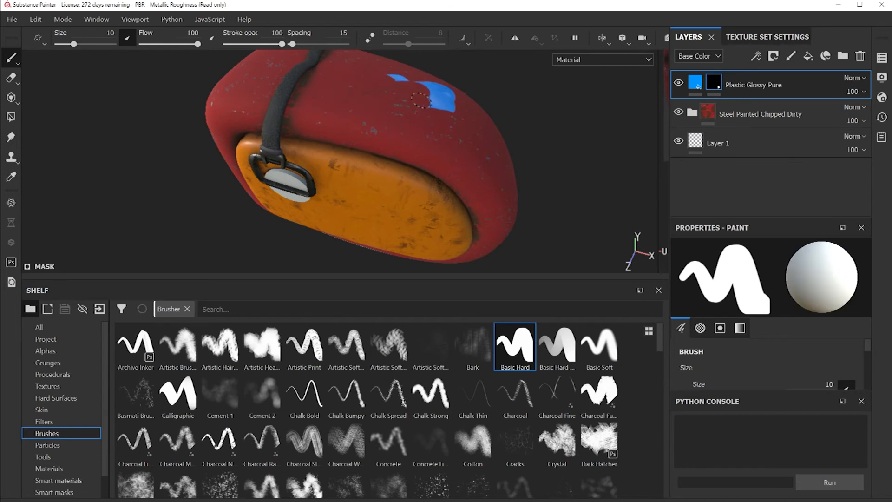
# Try a stroke with the Artistic Hair brush on the mask and undo it.
pyautogui.click(220, 346)
pyautogui.moveTo(369, 96)
pyautogui.mouseDown()
pyautogui.moveTo(421, 112)
pyautogui.moveTo(353, 126)
pyautogui.moveTo(339, 102)
pyautogui.moveTo(369, 92)
pyautogui.moveTo(332, 99)
pyautogui.moveTo(343, 131)
pyautogui.moveTo(457, 146)
pyautogui.moveTo(446, 157)
pyautogui.mouseUp()
pyautogui.hotkey('ctrl', 'z')
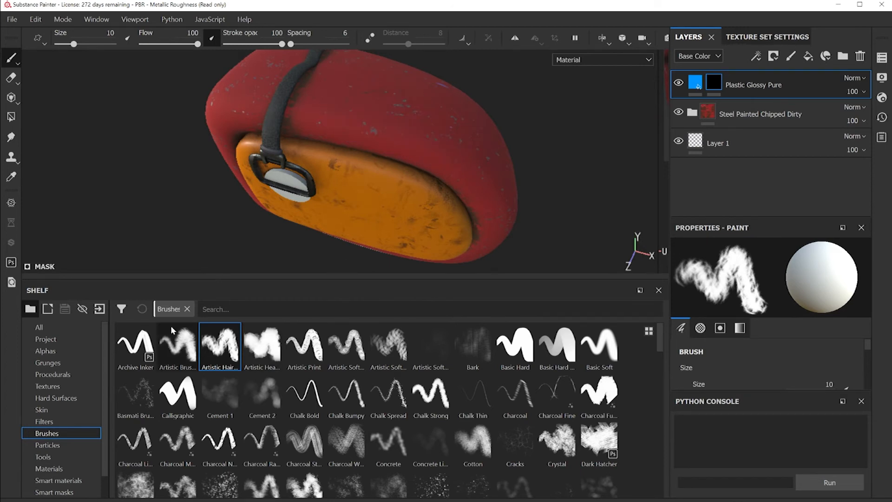
# Paint the mask on the tank's upper surface with the Electric Lines particle brush.
pyautogui.click(47, 445)
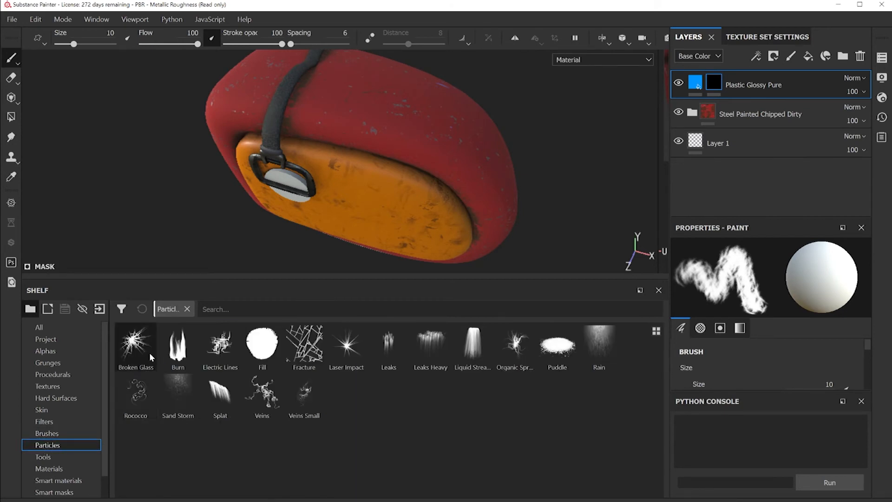
pyautogui.click(221, 346)
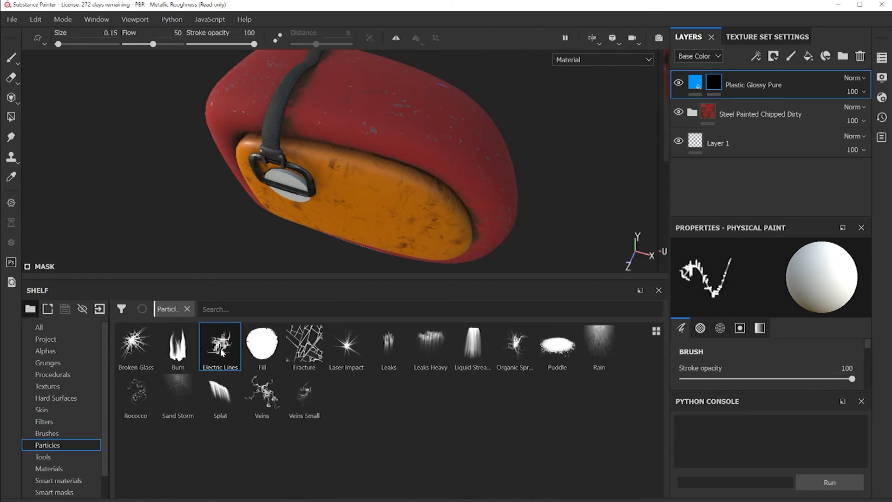
pyautogui.moveTo(374, 113); pyautogui.dragTo(393, 114)
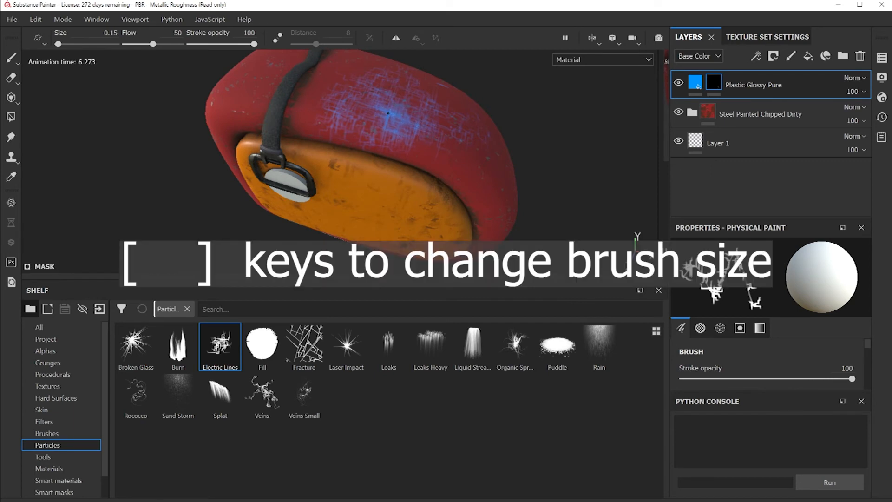
# Vary the Electric Lines particle brush size and set it to 38.14.
pyautogui.press(']')
pyautogui.press(']')
pyautogui.press(']')
pyautogui.press(']')
pyautogui.press(']')
pyautogui.press(']')
pyautogui.press(']')
pyautogui.press(']')
pyautogui.press('[')
pyautogui.press('[')
pyautogui.press('[')
pyautogui.press('[')
pyautogui.press('[')
pyautogui.press(']')
pyautogui.press(']')
pyautogui.press(']')
pyautogui.press(']')
pyautogui.press(']')
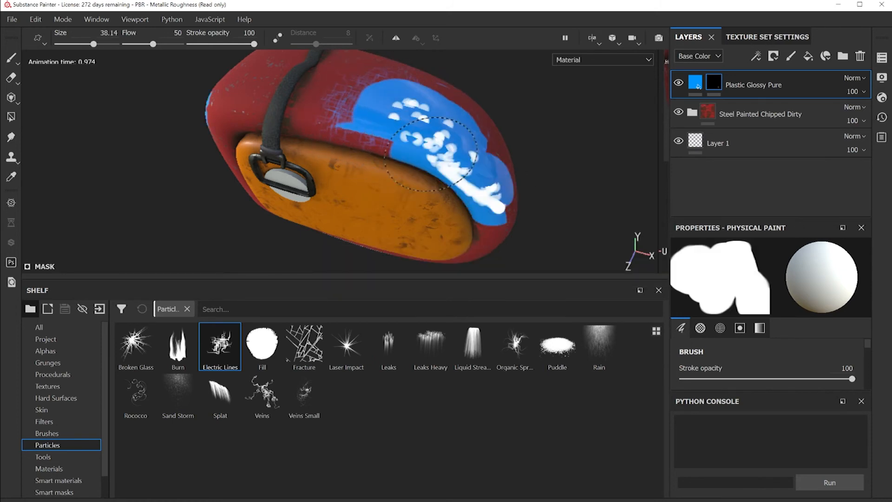
# Paint broad strokes on the mask to cover the tank body's top, end and front surfaces with the blue plastic.
pyautogui.moveTo(431, 154); pyautogui.dragTo(376, 116)
pyautogui.keyDown('alt'); pyautogui.moveTo(516, 158); pyautogui.dragTo(399, 160); pyautogui.keyUp('alt')
pyautogui.moveTo(516, 180)
pyautogui.mouseDown()
pyautogui.moveTo(552, 175)
pyautogui.moveTo(502, 218)
pyautogui.mouseUp()
pyautogui.moveTo(464, 209); pyautogui.dragTo(432, 260)
pyautogui.keyDown('alt'); pyautogui.moveTo(381, 154); pyautogui.dragTo(493, 163); pyautogui.keyUp('alt')
pyautogui.moveTo(302, 110); pyautogui.dragTo(355, 111)
pyautogui.keyDown('alt'); pyautogui.moveTo(418, 130); pyautogui.dragTo(364, 101); pyautogui.keyUp('alt')
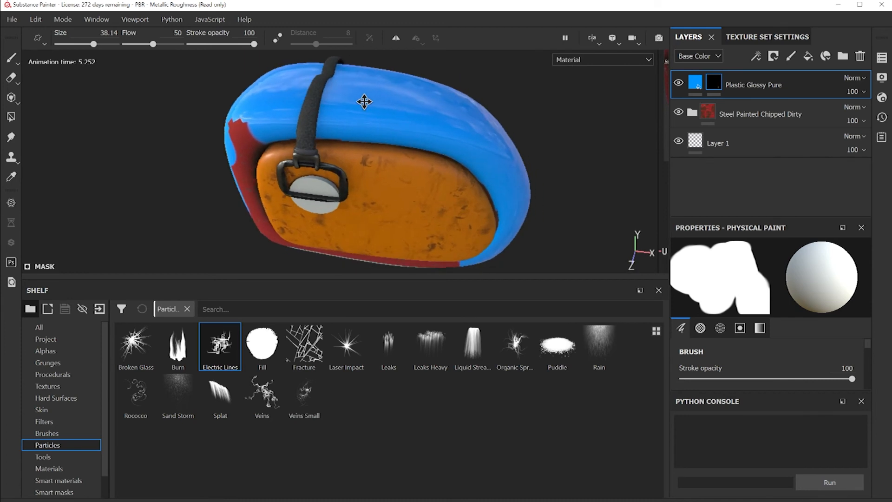
# Switch the mask paint to black and reduce the Electric Lines particle brush size to 8.86.
pyautogui.press('[')
pyautogui.press('[')
pyautogui.press('[')
pyautogui.press('[')
pyautogui.press('[')
pyautogui.press('x')
pyautogui.click(411, 111)
pyautogui.hotkey('ctrl', 'z')
pyautogui.press('[')
pyautogui.press('[')
pyautogui.press(']')
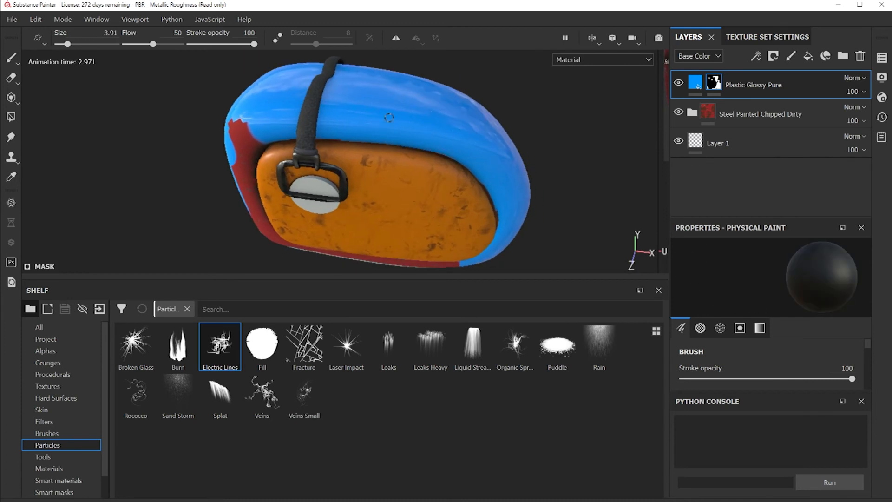
pyautogui.press(']')
pyautogui.press(']')
# Paint black Electric Lines strokes on the mask along the tank's side to reveal the red painted steel around the orange panel.
pyautogui.moveTo(389, 118); pyautogui.dragTo(516, 195)
pyautogui.click(312, 125)
pyautogui.click(309, 128)
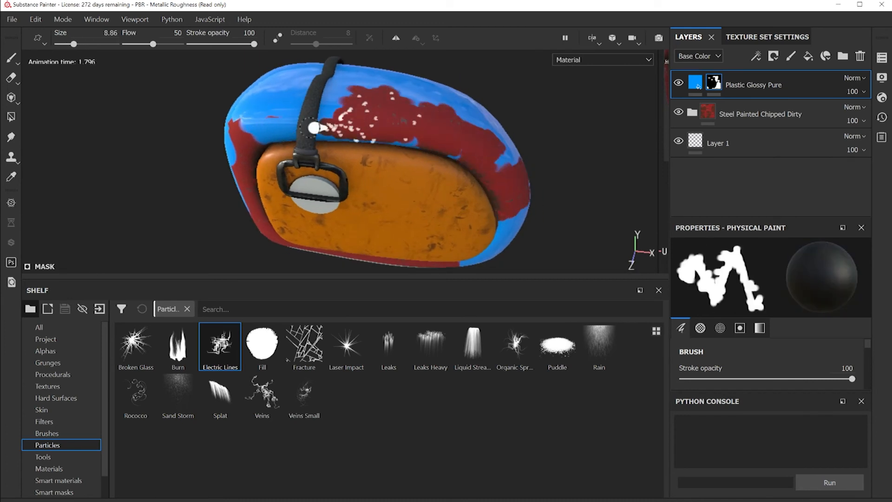
# Paint black on the mask at the tank's upper edge and narrow blue surface with the Burn particle brush.
pyautogui.click(178, 346)
pyautogui.click(410, 98)
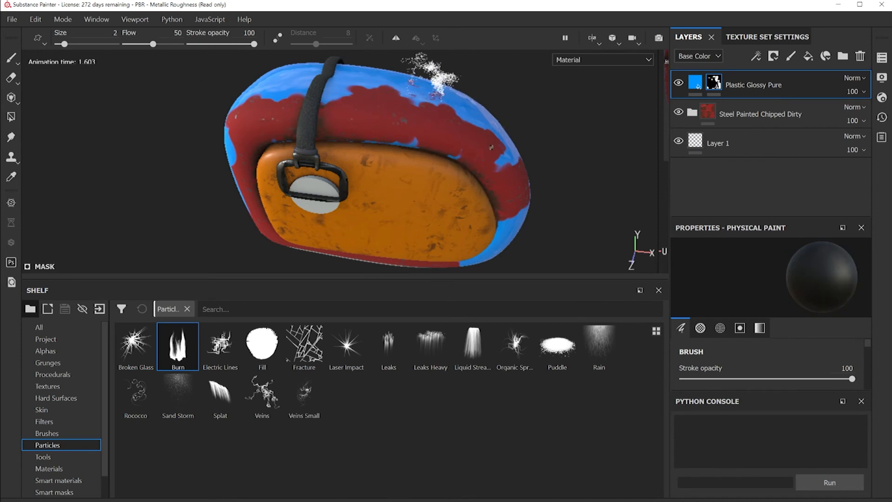
pyautogui.keyDown('alt'); pyautogui.moveTo(490, 149); pyautogui.dragTo(526, 141); pyautogui.keyUp('alt')
pyautogui.keyDown('alt'); pyautogui.moveTo(526, 141); pyautogui.dragTo(210, 207, button='middle'); pyautogui.keyUp('alt')
pyautogui.click(183, 181)
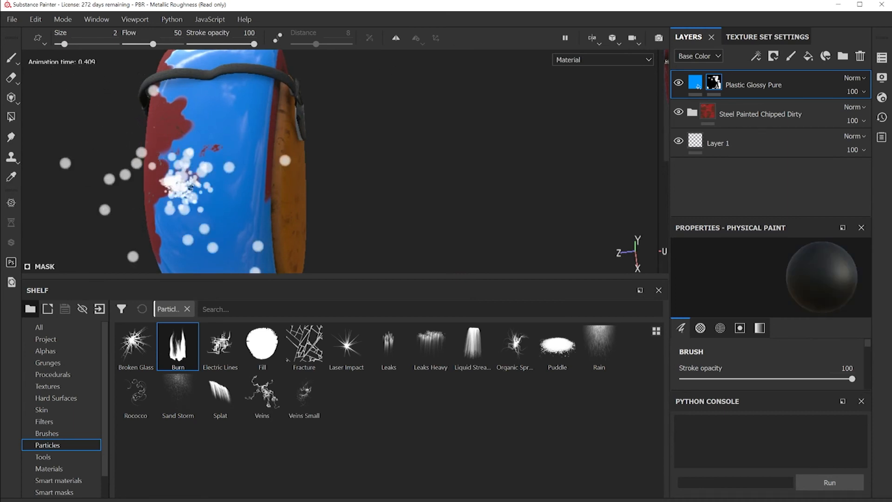
pyautogui.moveTo(204, 175)
pyautogui.keyDown('alt'); pyautogui.mouseDown()
pyautogui.moveTo(232, 165)
pyautogui.moveTo(250, 177)
pyautogui.mouseUp(); pyautogui.keyUp('alt')
pyautogui.moveTo(250, 176); pyautogui.dragTo(242, 226)
# Wear away more of the blue plastic around the tank's remaining surfaces with further Burn particle strokes on the mask.
pyautogui.keyDown('alt'); pyautogui.moveTo(251, 186); pyautogui.dragTo(338, 149); pyautogui.keyUp('alt')
pyautogui.scroll(-5, 338, 149)
pyautogui.scroll(5, 339, 153)
pyautogui.click(359, 195)
pyautogui.moveTo(363, 205); pyautogui.dragTo(353, 120)
pyautogui.keyDown('alt'); pyautogui.moveTo(482, 125); pyautogui.dragTo(328, 81); pyautogui.keyUp('alt')
pyautogui.click(328, 80)
pyautogui.click(302, 95)
pyautogui.click(304, 99)
pyautogui.click(279, 176)
pyautogui.scroll(-5, 280, 176)
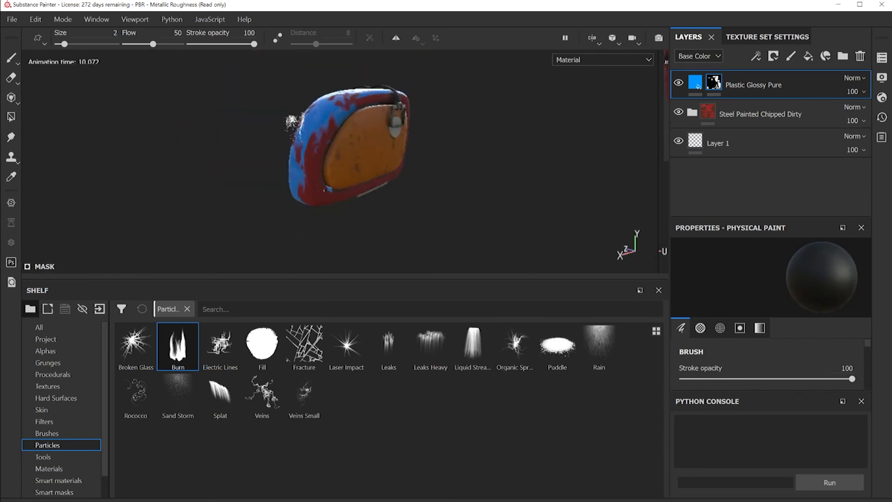
pyautogui.keyDown('alt'); pyautogui.moveTo(260, 186); pyautogui.dragTo(372, 200); pyautogui.keyUp('alt')
pyautogui.keyDown('alt'); pyautogui.moveTo(276, 216); pyautogui.dragTo(314, 162, button='middle'); pyautogui.keyUp('alt')
pyautogui.moveTo(313, 161)
pyautogui.keyDown('alt'); pyautogui.mouseDown()
pyautogui.moveTo(409, 165)
pyautogui.moveTo(330, 143)
pyautogui.mouseUp(); pyautogui.keyUp('alt')
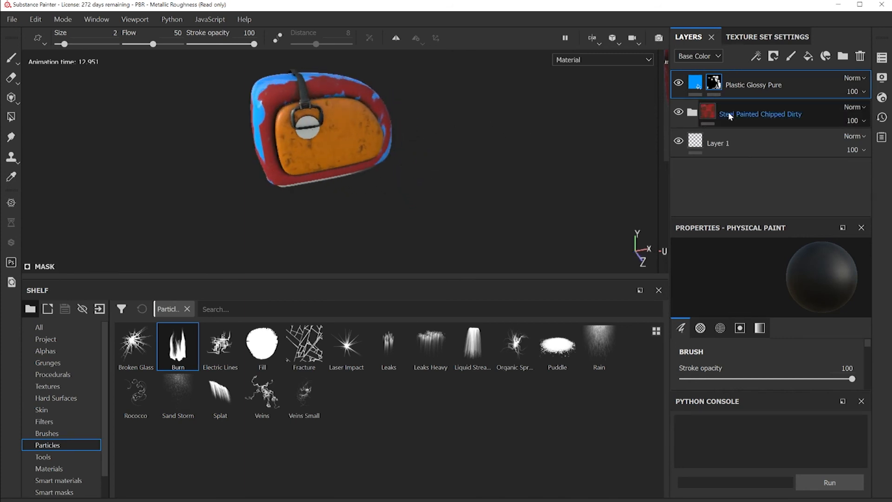
pyautogui.scroll(-2, 410, 150)
pyautogui.scroll(5, 406, 147)
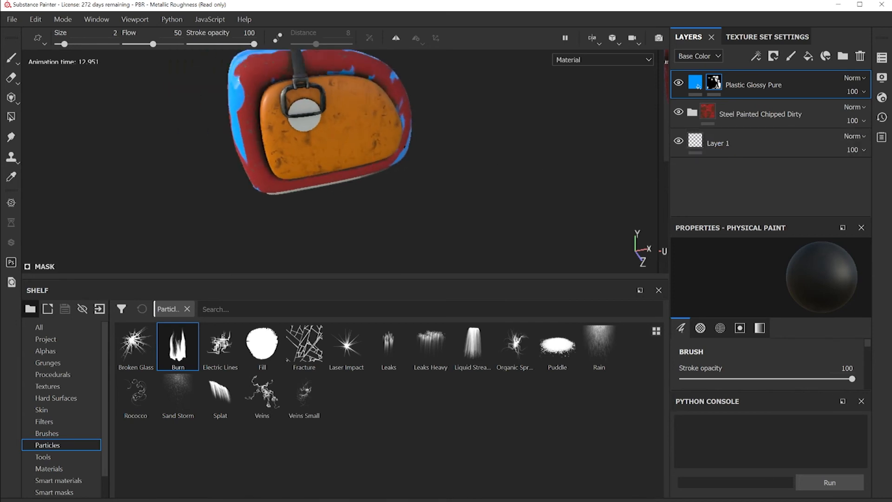
# Open the texture export settings and set the output template to Arnold (AiStandard).
pyautogui.click(12, 20)
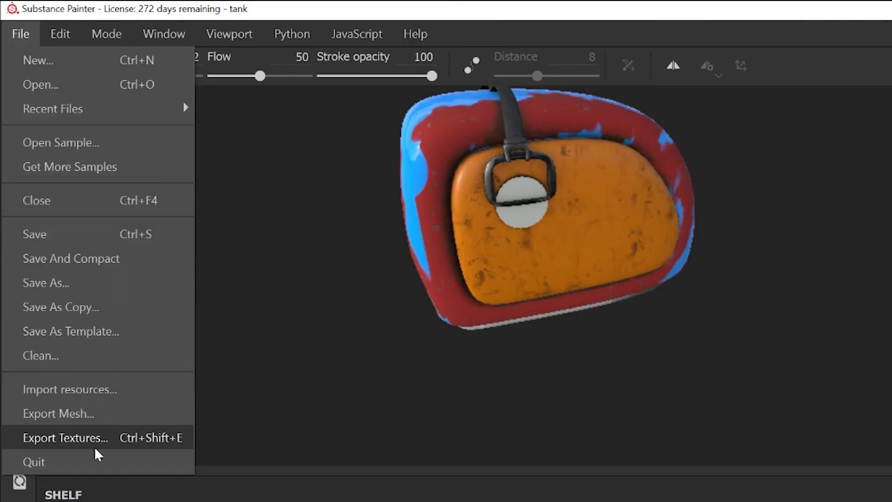
pyautogui.click(96, 447)
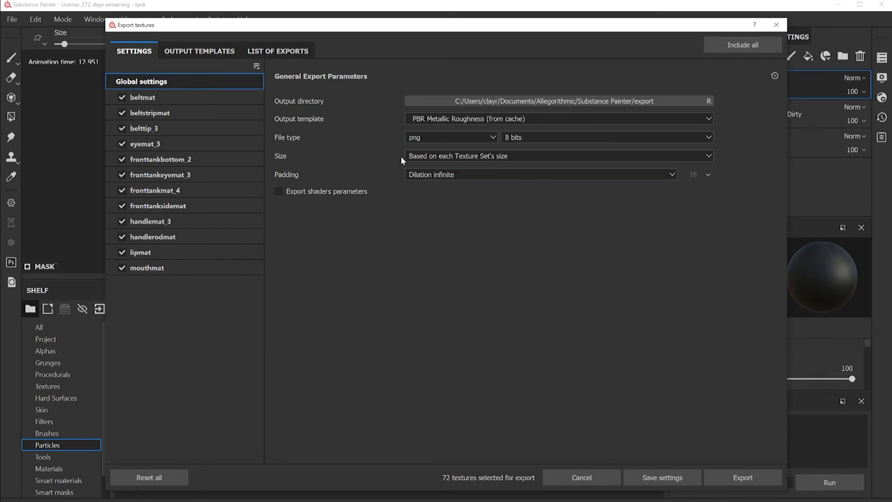
pyautogui.click(453, 120)
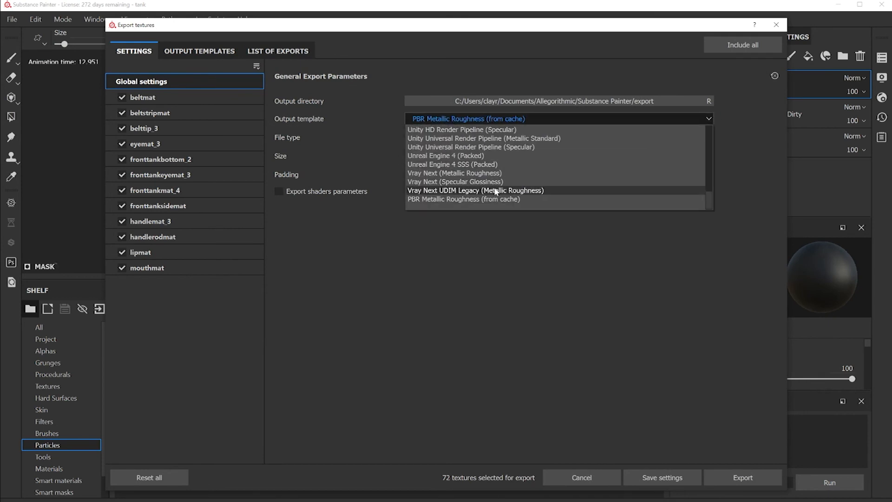
pyautogui.scroll(3, 496, 202)
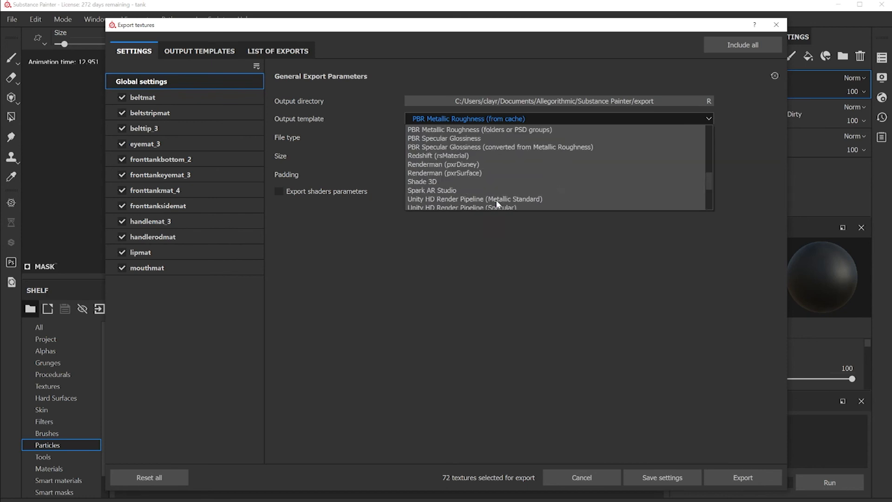
pyautogui.scroll(3, 496, 203)
pyautogui.scroll(2, 496, 203)
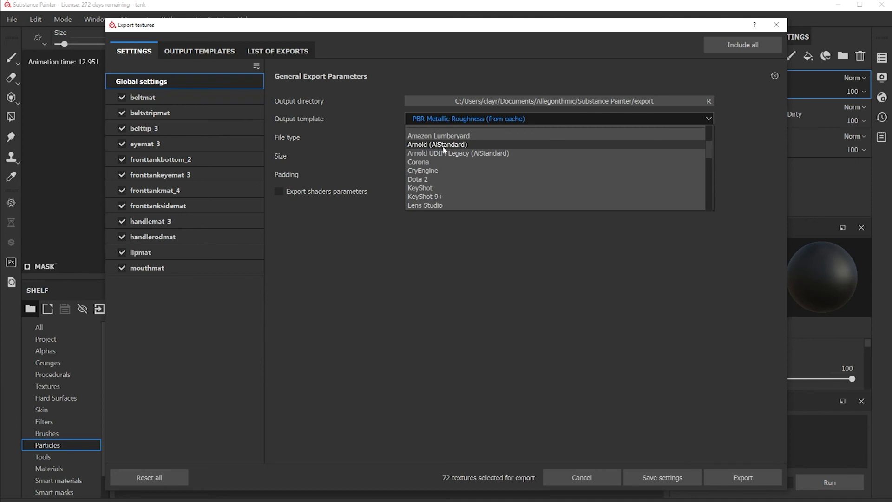
pyautogui.scroll(-8, 455, 150)
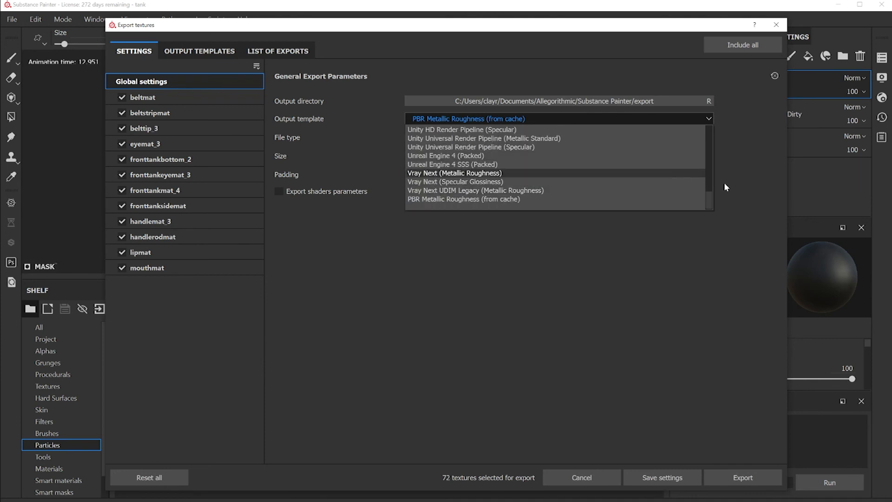
pyautogui.moveTo(710, 200)
pyautogui.mouseDown()
pyautogui.moveTo(712, 122)
pyautogui.moveTo(705, 184)
pyautogui.mouseUp()
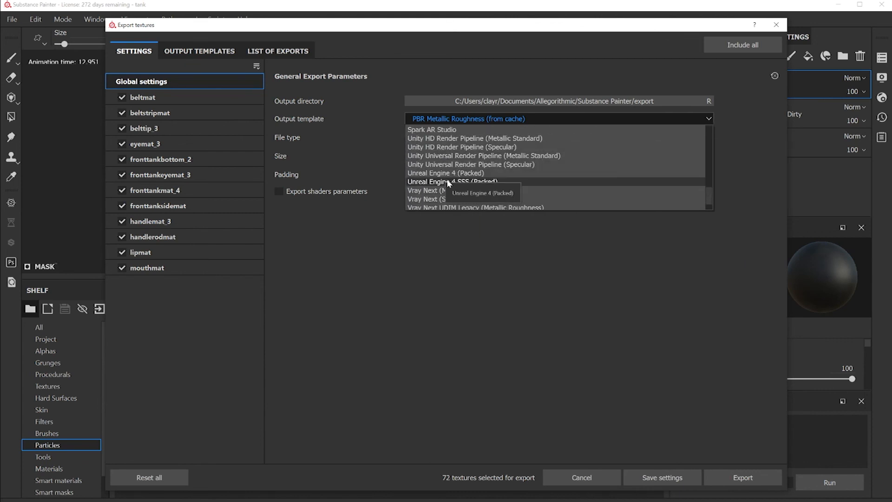
pyautogui.moveTo(707, 190); pyautogui.dragTo(709, 153)
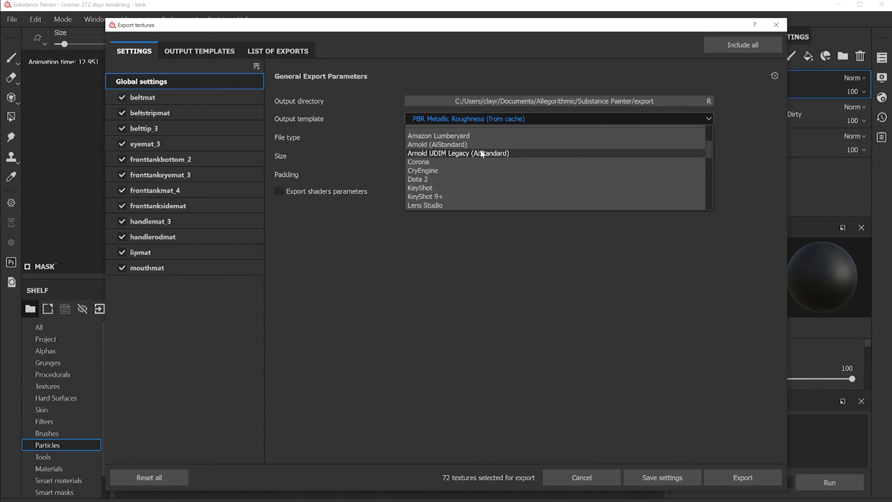
pyautogui.click(457, 144)
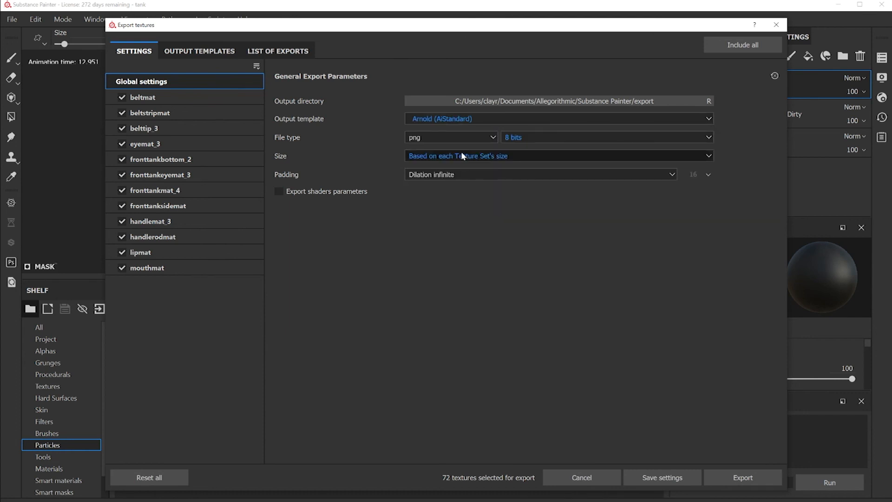
# Set the output directory to the biji project's sourceimages folder and export the textures as 8-bit png files.
pyautogui.click(477, 100)
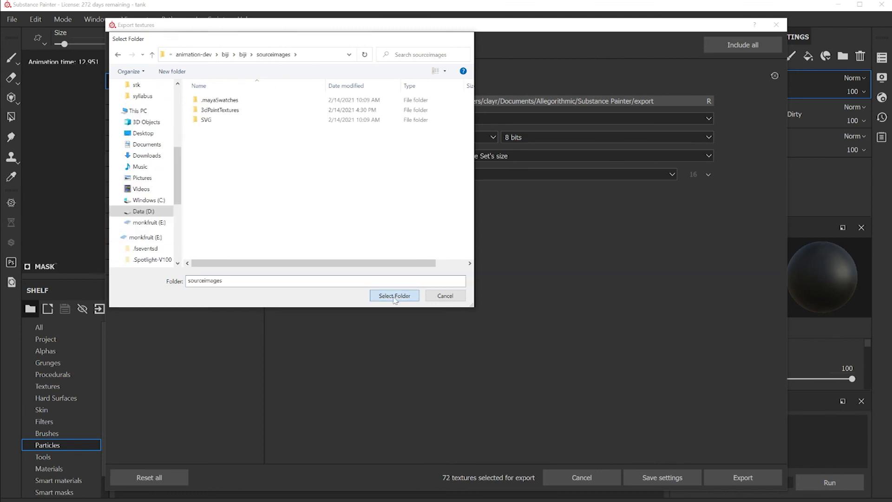
pyautogui.click(404, 296)
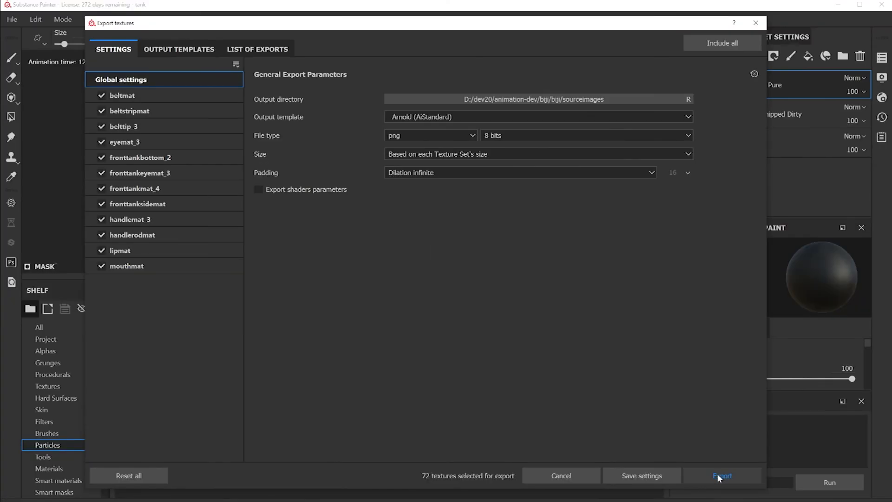
pyautogui.click(720, 475)
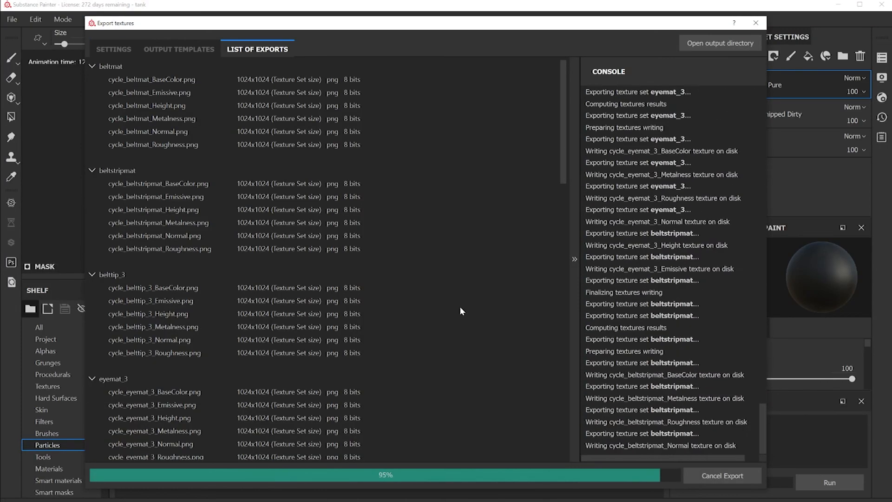